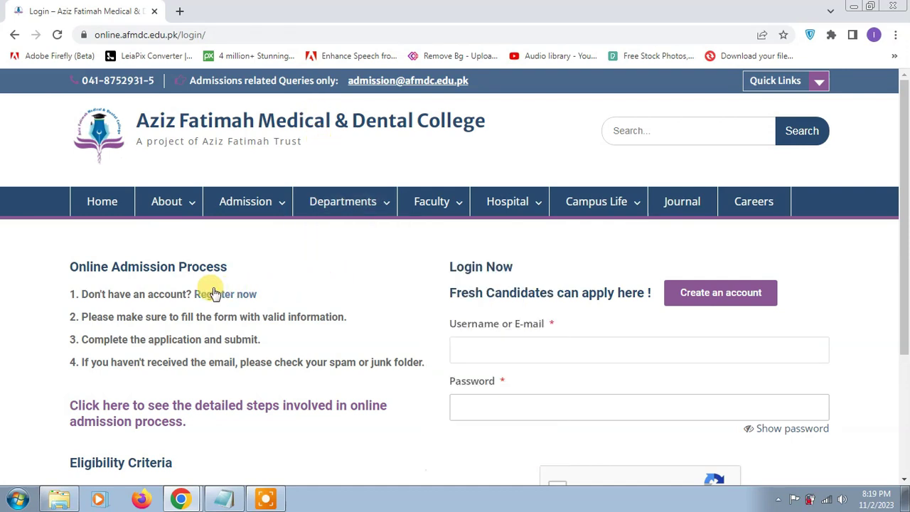
# - Start creating a new candidate account from the login page's 'Create an account' link
pyautogui.click(698, 295)
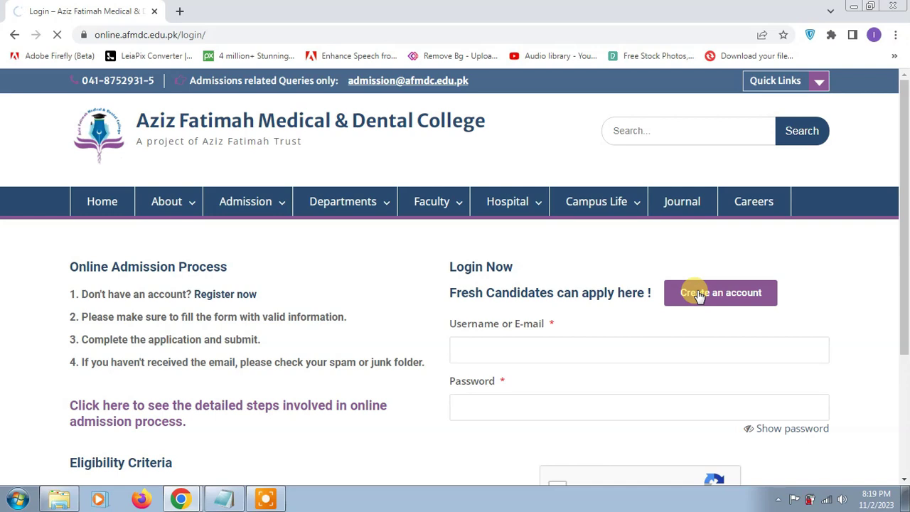
# - Register with a username, the candidate's e-mail and a password, confirming the 'I'm not a robot' check
pyautogui.click(503, 193)
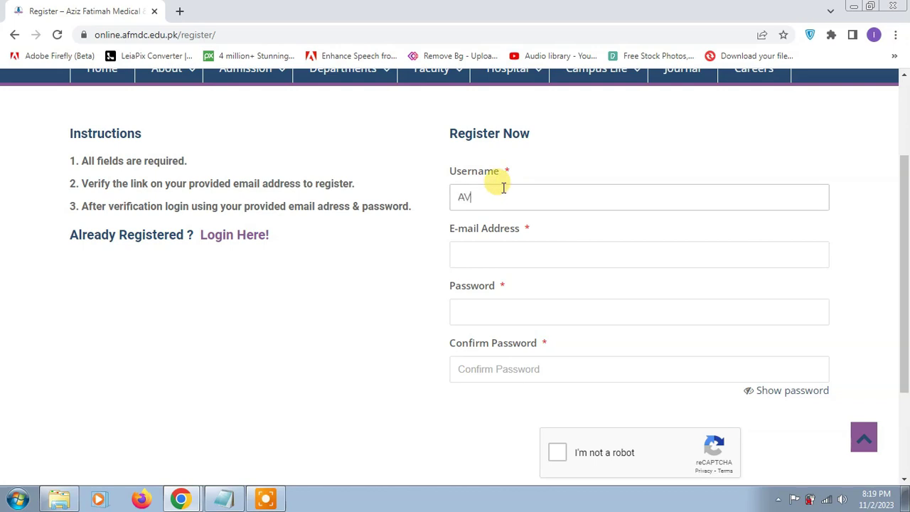
pyautogui.click(500, 249)
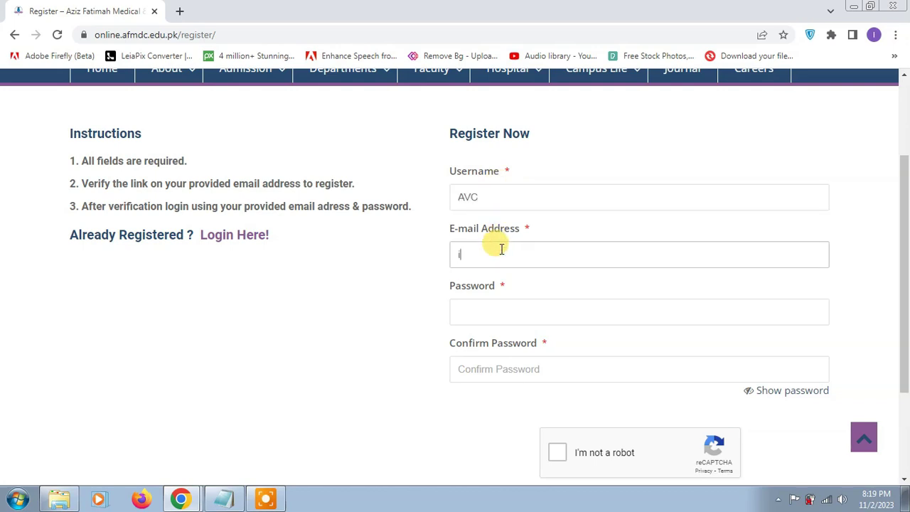
pyautogui.press('Tab')
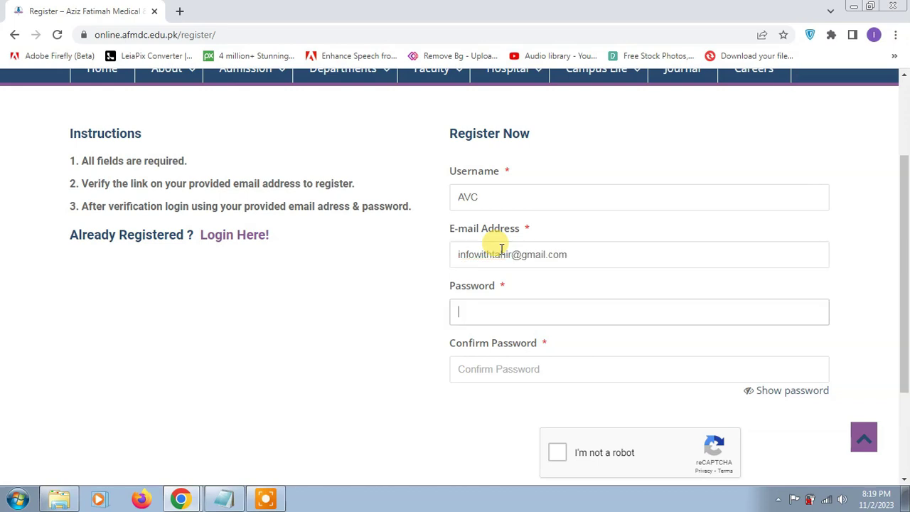
pyautogui.write('••')
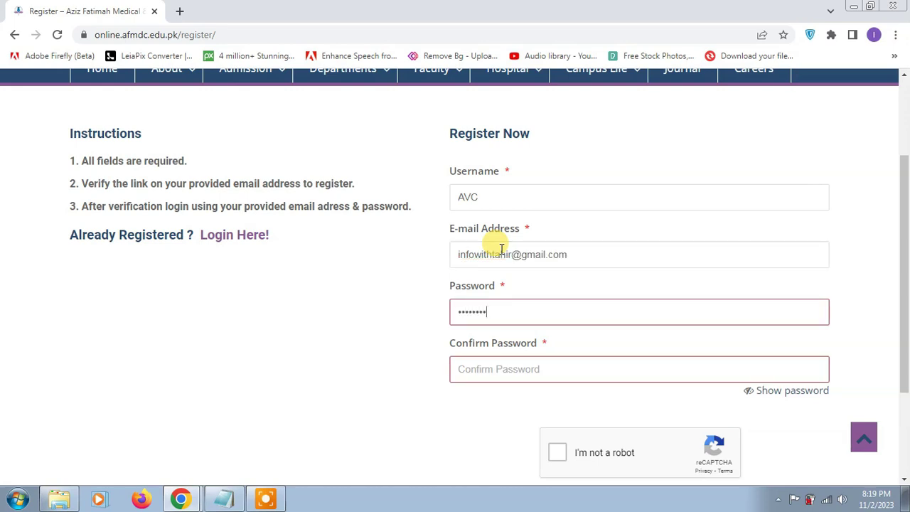
pyautogui.write('•')
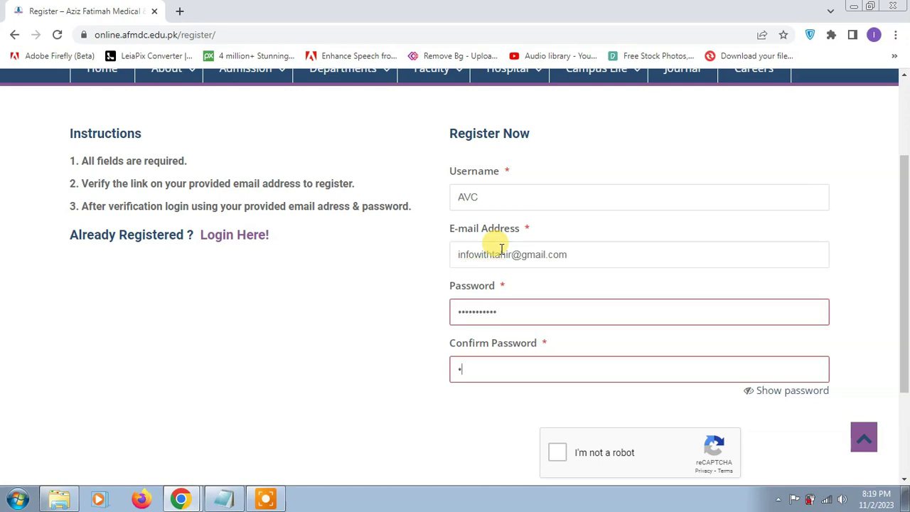
pyautogui.write('••')
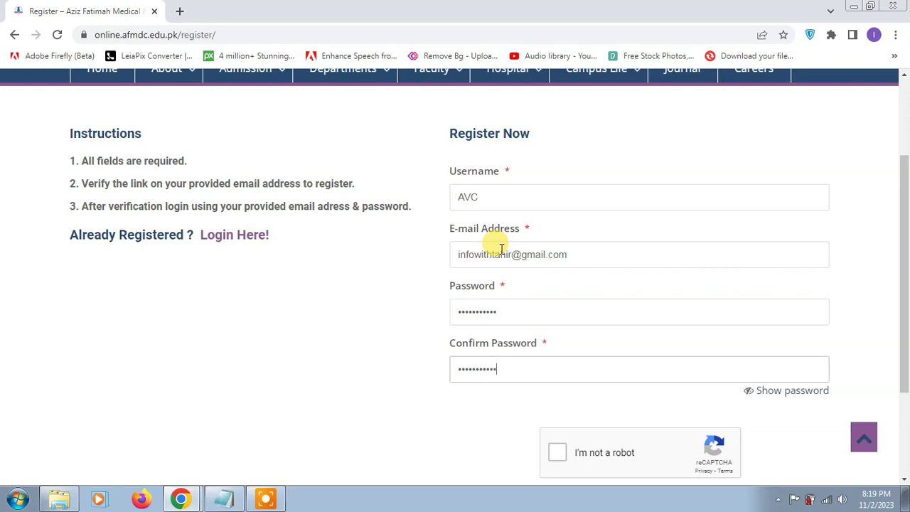
pyautogui.click(556, 452)
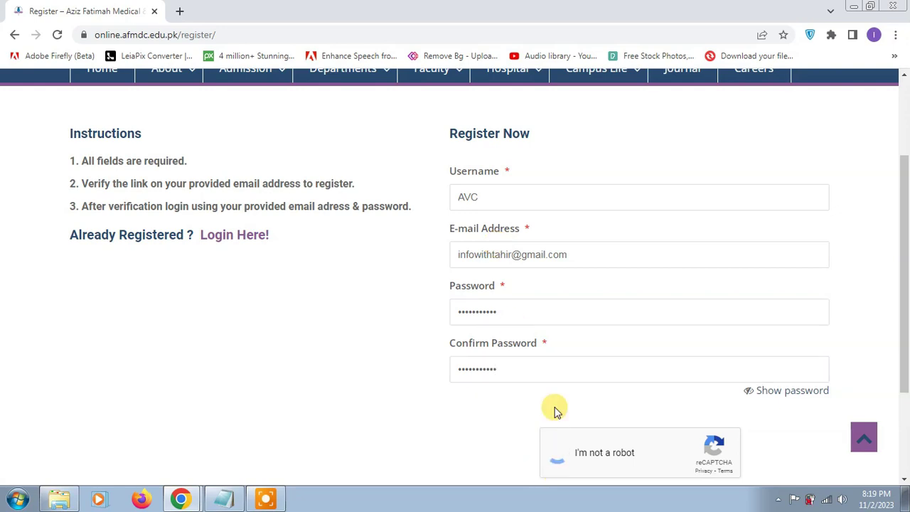
pyautogui.scroll(-2, 552, 408)
pyautogui.click(790, 383)
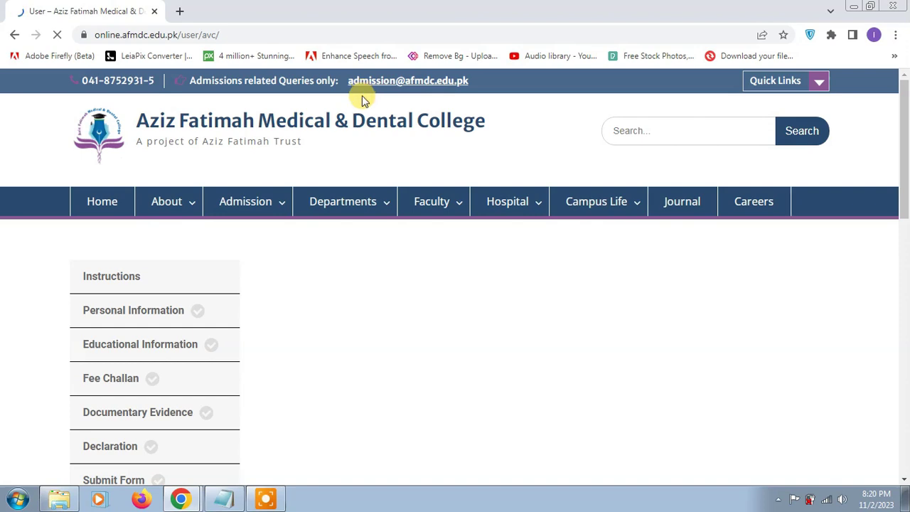
# - Read the nine form-filling rules, highlighting the physical application form and Matric certificate rules
pyautogui.scroll(-1, 798, 350)
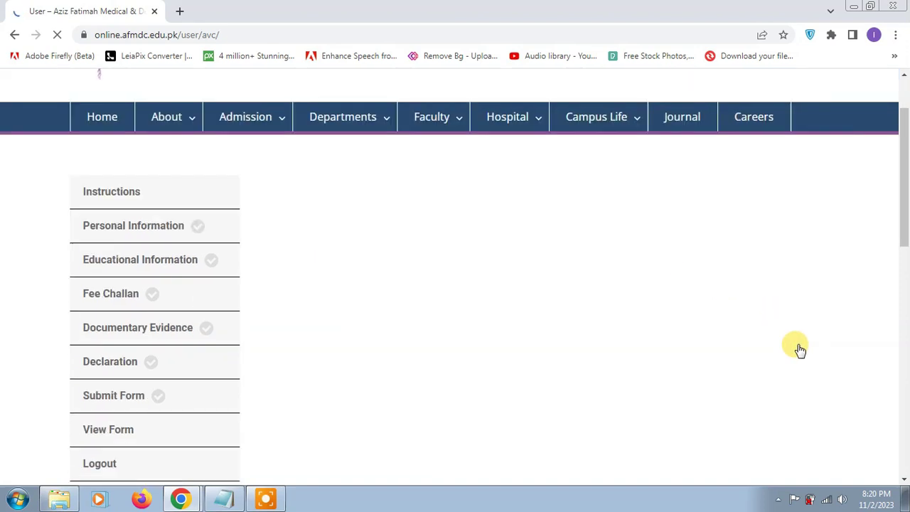
pyautogui.scroll(-1, 591, 310)
pyautogui.scroll(3, 591, 311)
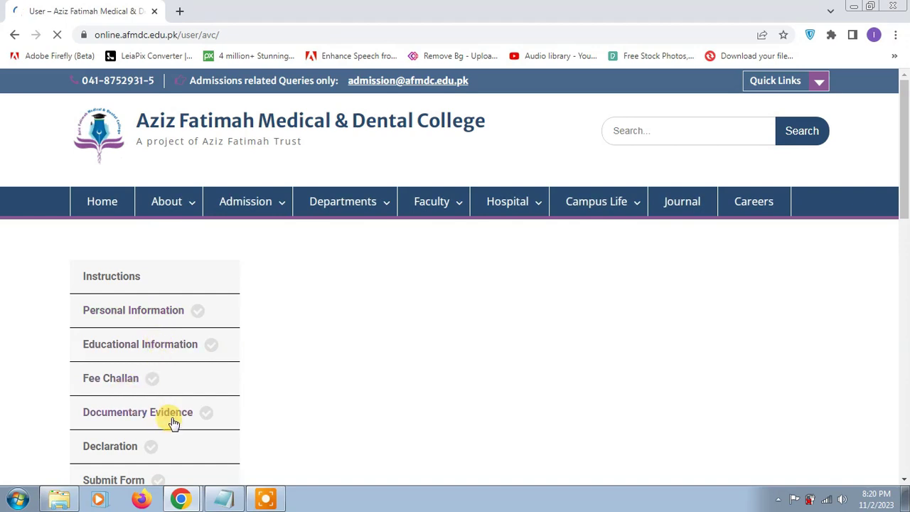
pyautogui.scroll(-1, 173, 421)
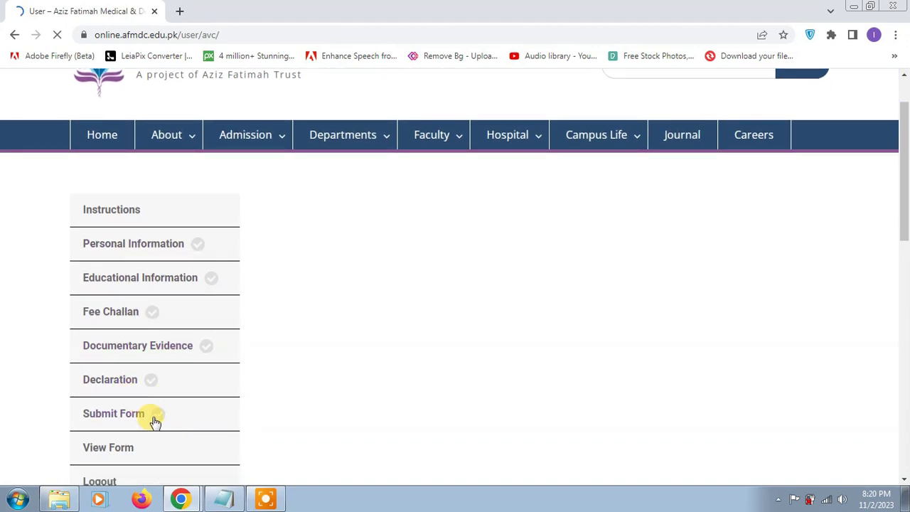
pyautogui.scroll(-2, 155, 421)
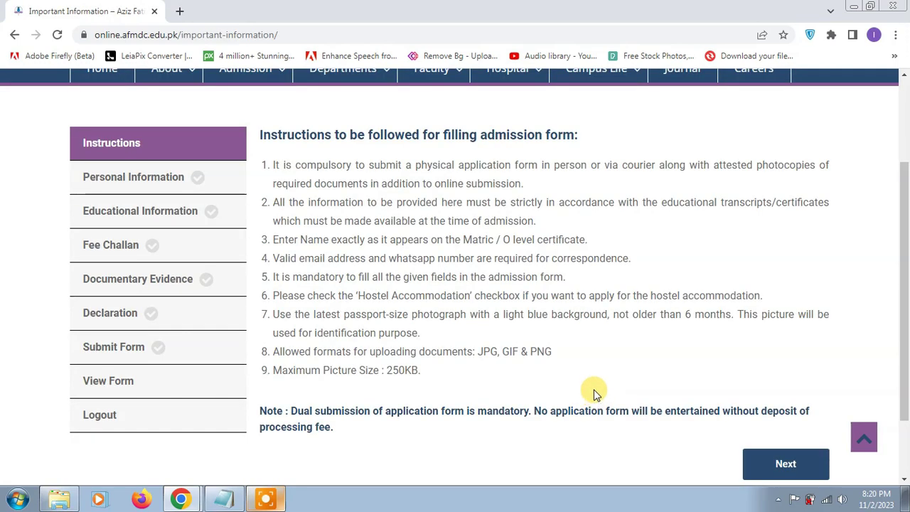
pyautogui.moveTo(368, 165); pyautogui.dragTo(679, 178)
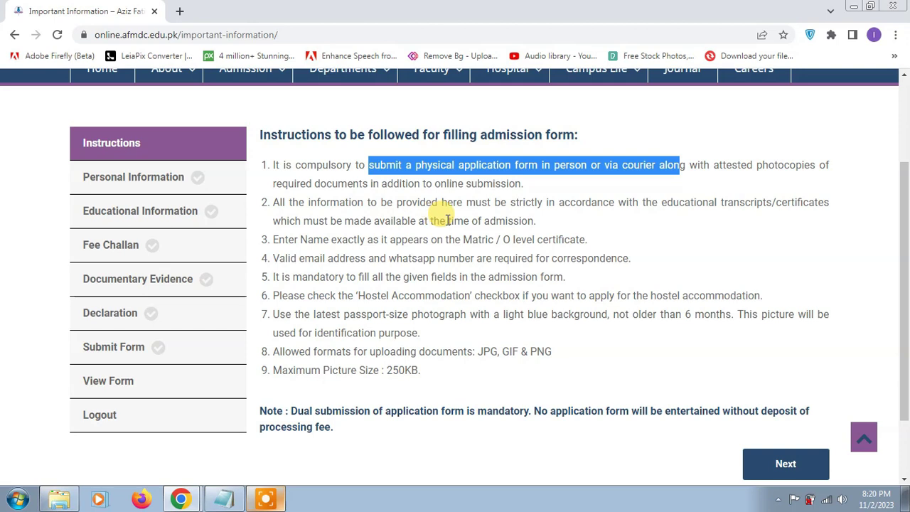
pyautogui.moveTo(342, 240); pyautogui.dragTo(602, 248)
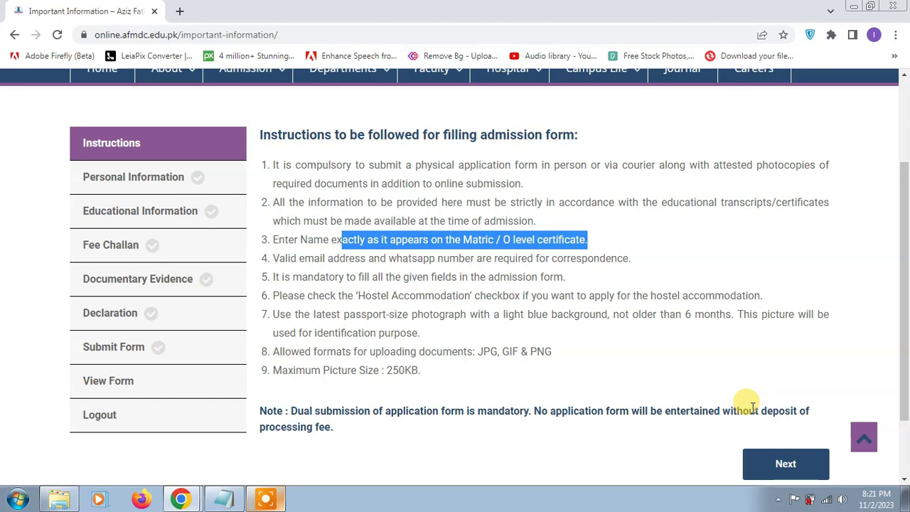
pyautogui.scroll(-1, 743, 402)
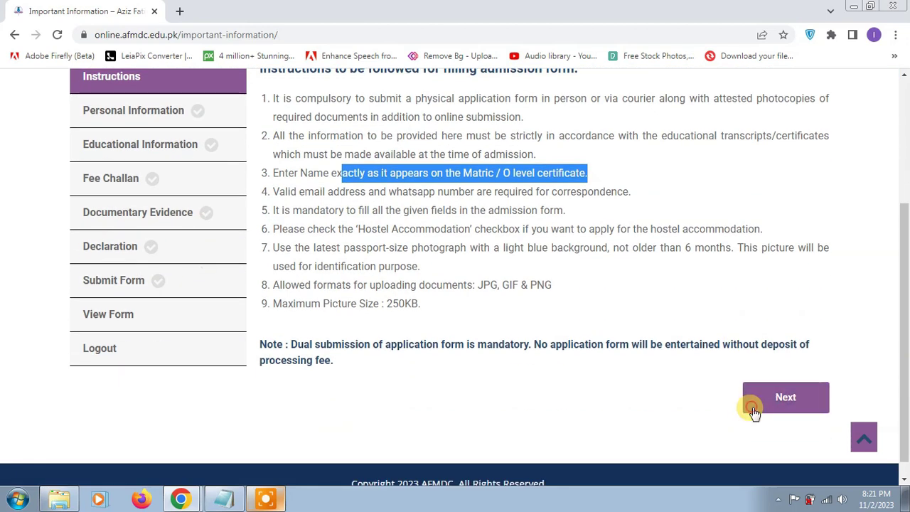
# - Fill in the student's full name and CNIC, plus the father's name and CNIC
pyautogui.click(753, 411)
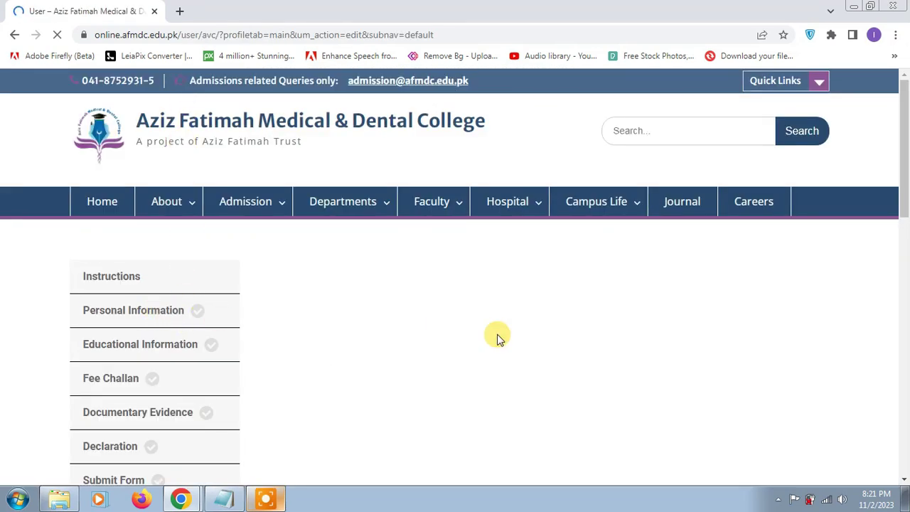
pyautogui.scroll(-1, 426, 306)
pyautogui.click(372, 272)
pyautogui.write('ACB')
pyautogui.click(581, 262)
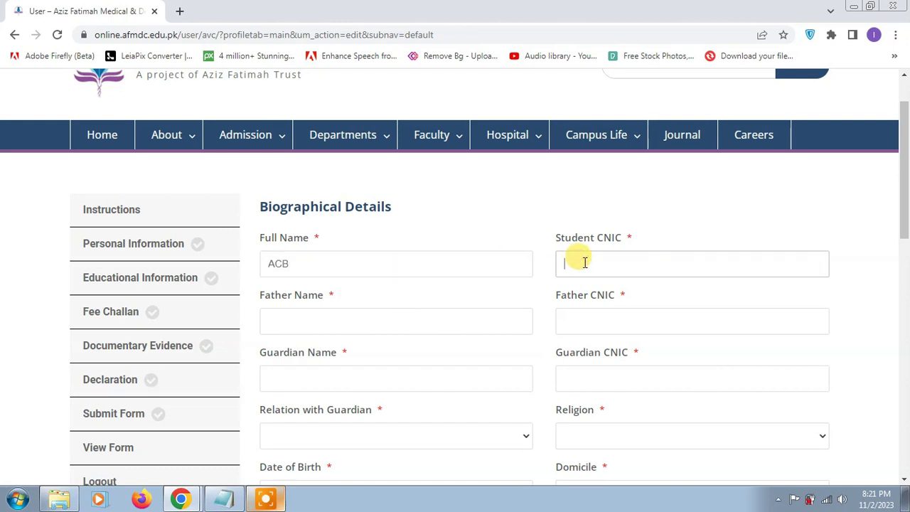
pyautogui.click(619, 322)
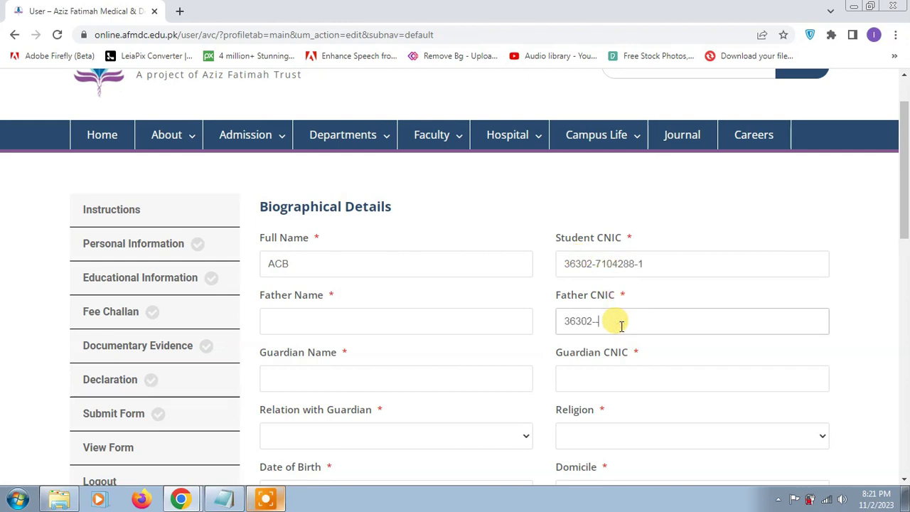
pyautogui.click(420, 321)
pyautogui.write('SDS')
# - Enter the guardian's name, relation Father, guardian CNIC copied from the father's, and religion Islam
pyautogui.click(377, 384)
pyautogui.write('ASA')
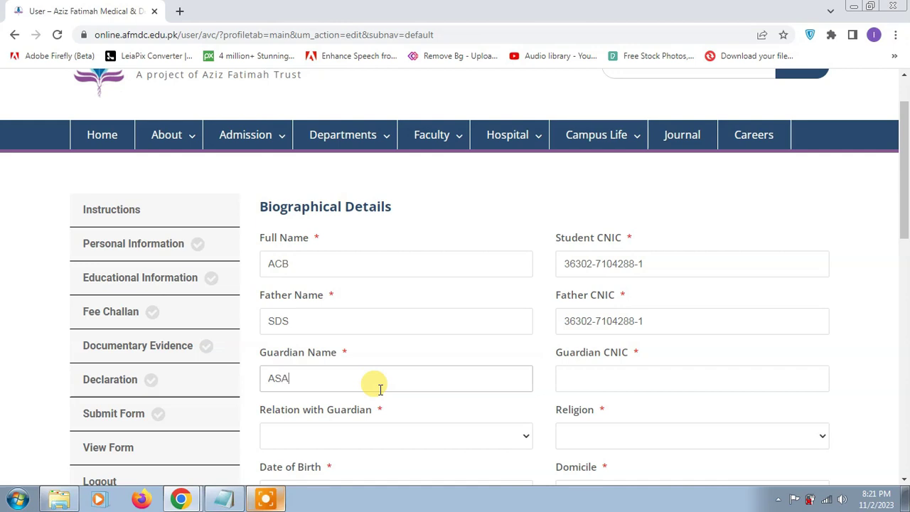
pyautogui.scroll(-1, 381, 390)
pyautogui.click(370, 363)
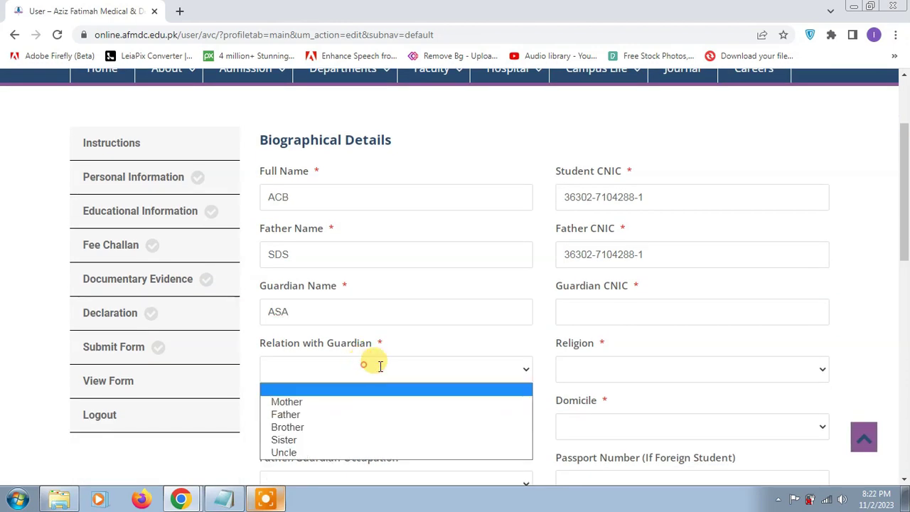
pyautogui.click(380, 419)
pyautogui.click(601, 310)
pyautogui.tripleClick(604, 256)
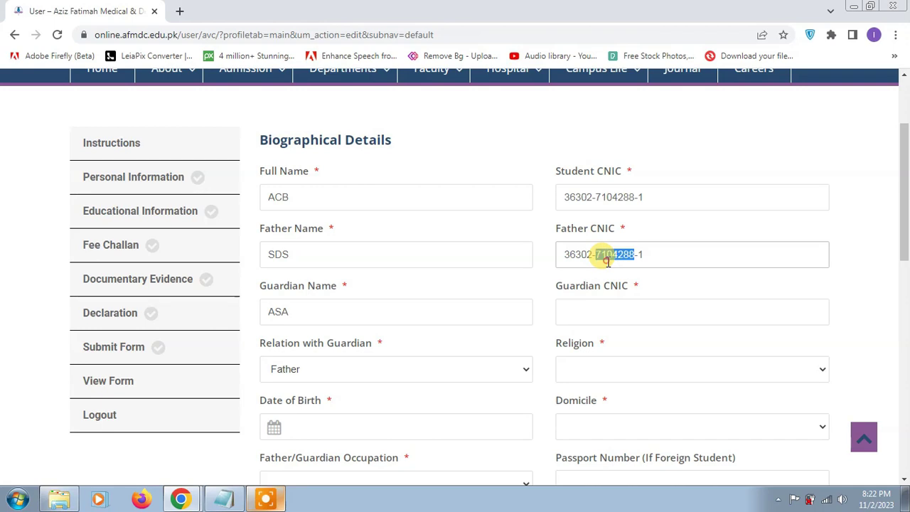
pyautogui.hotkey('ctrl', 'c')
pyautogui.click(610, 300)
pyautogui.hotkey('ctrl', 'v')
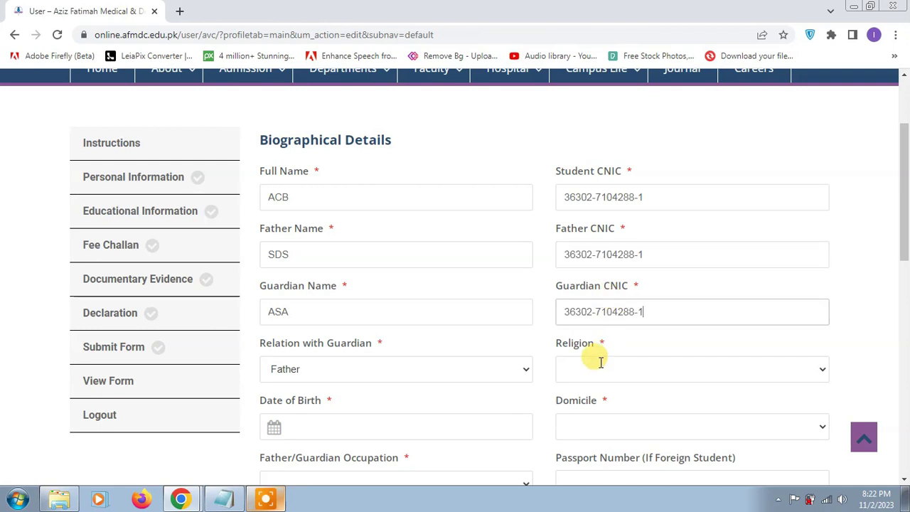
pyautogui.click(597, 364)
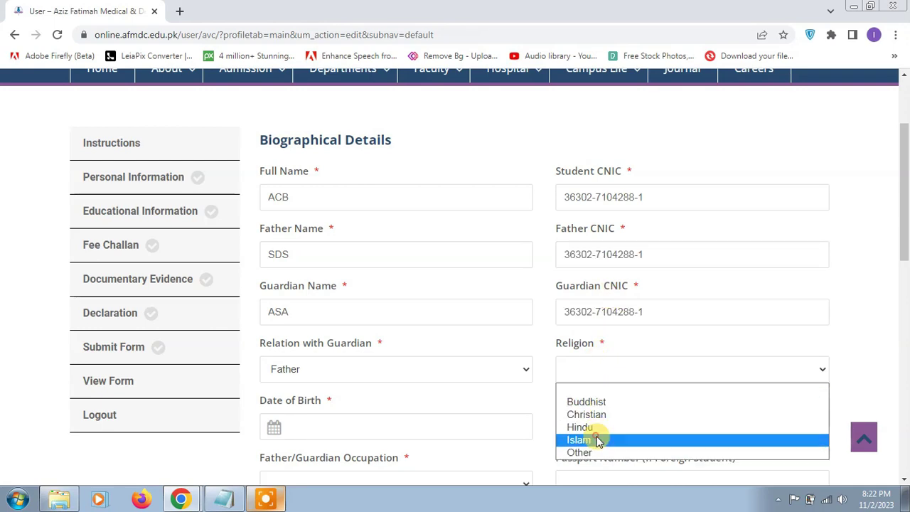
pyautogui.click(597, 440)
pyautogui.scroll(-2, 450, 339)
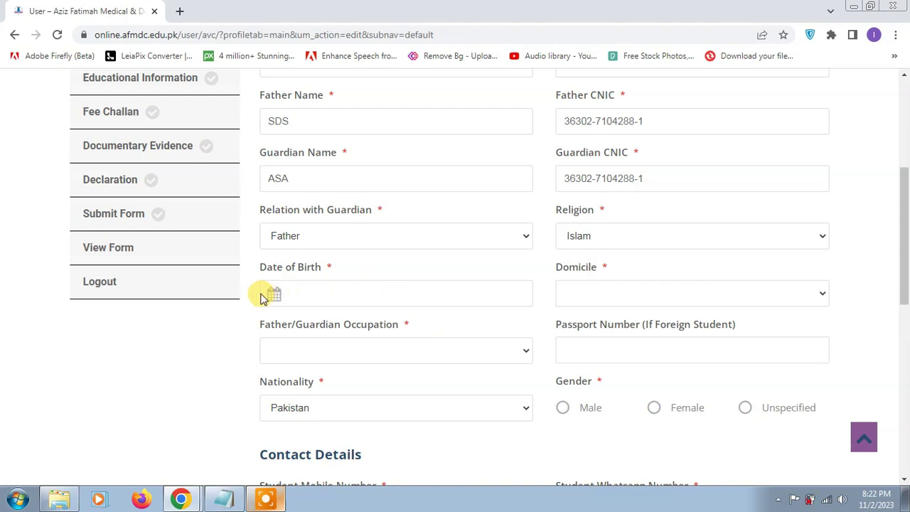
pyautogui.click(270, 297)
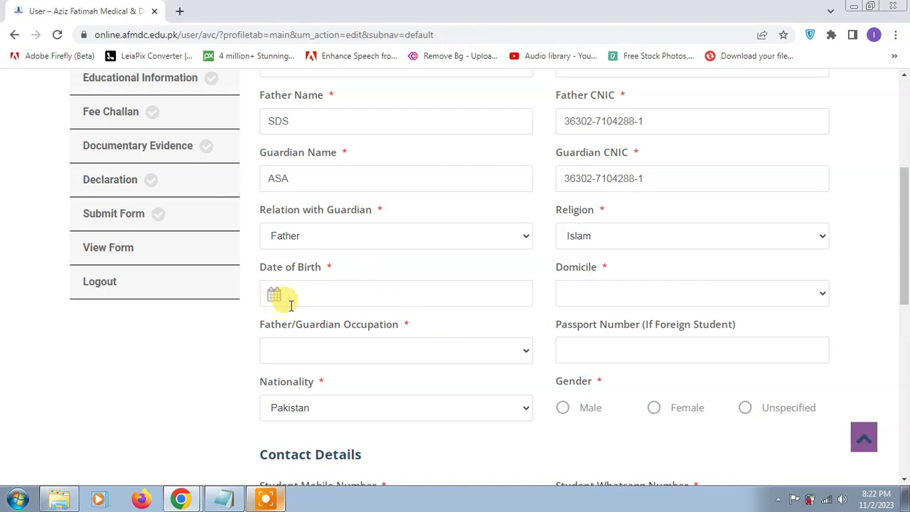
pyautogui.click(276, 297)
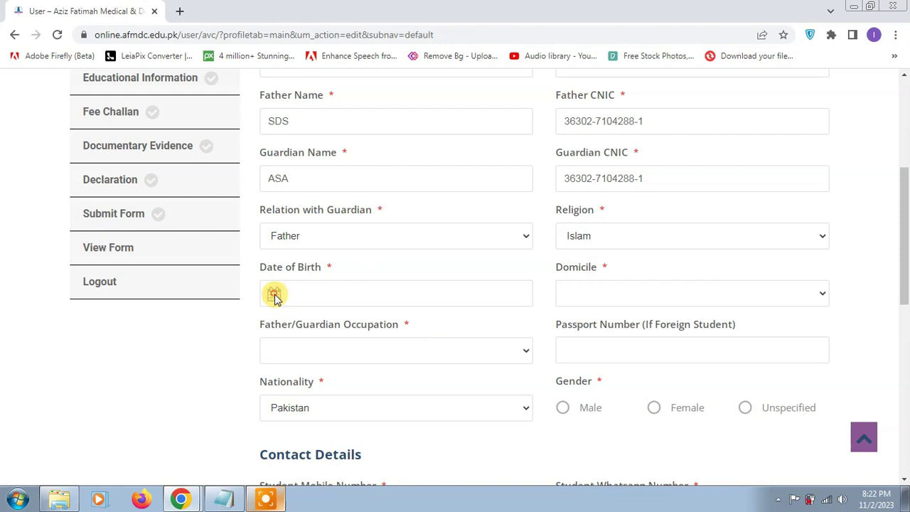
pyautogui.click(334, 296)
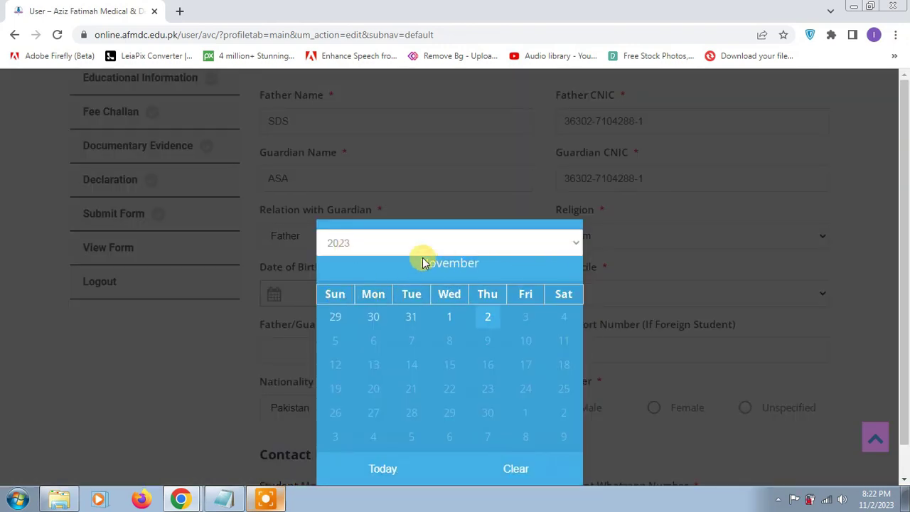
pyautogui.click(519, 241)
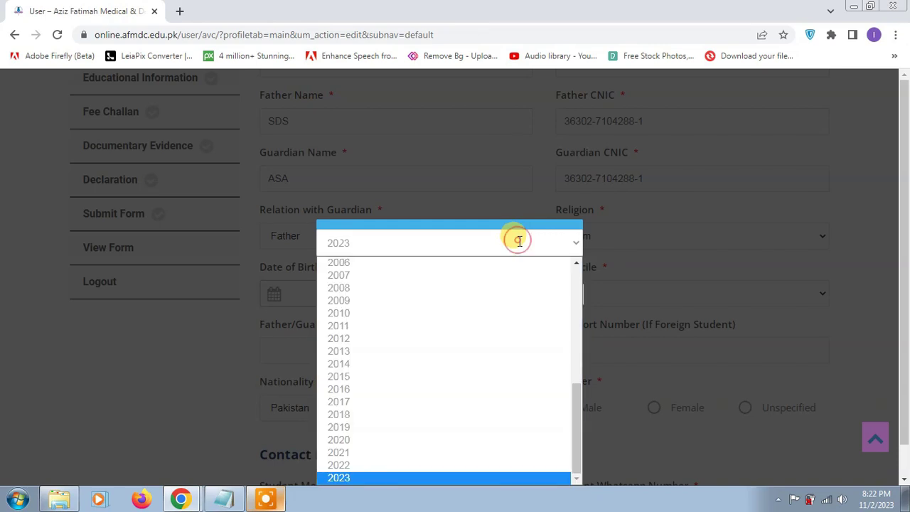
pyautogui.scroll(4, 415, 299)
pyautogui.click(368, 429)
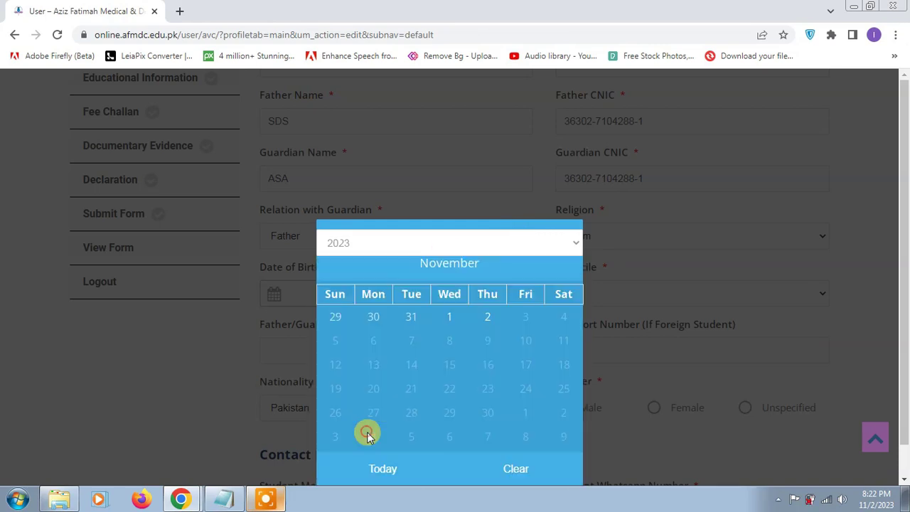
pyautogui.click(367, 317)
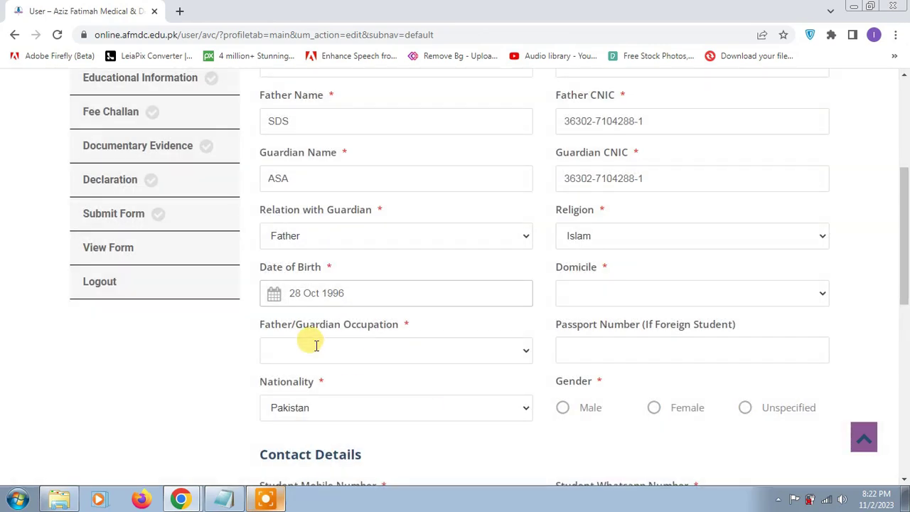
pyautogui.click(347, 348)
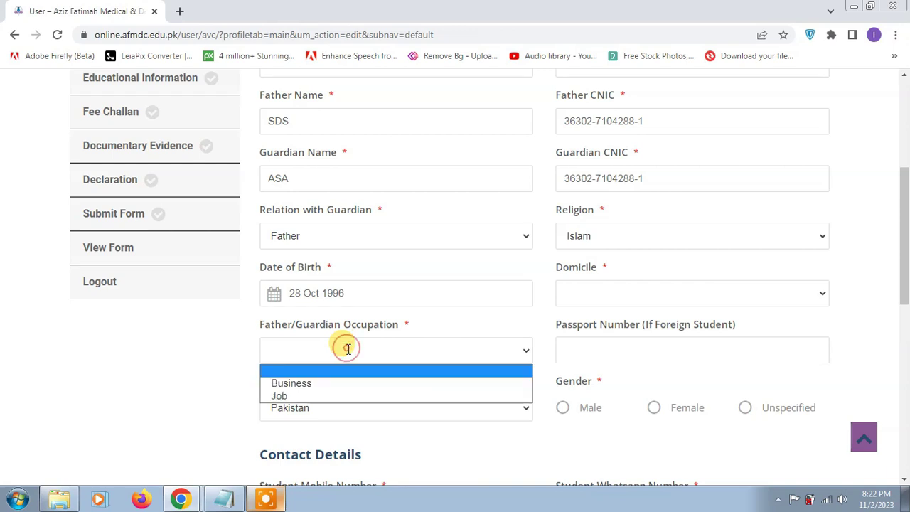
pyautogui.click(346, 395)
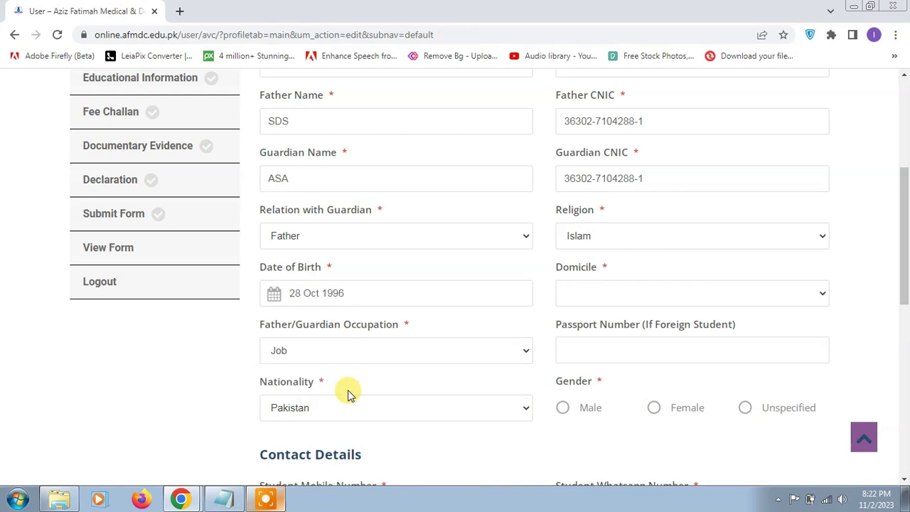
pyautogui.click(635, 290)
pyautogui.click(630, 390)
# - Set gender to Male and enter the student, WhatsApp, father and guardian mobile numbers
pyautogui.click(609, 342)
pyautogui.scroll(-1, 421, 366)
pyautogui.click(561, 342)
pyautogui.scroll(-2, 417, 338)
pyautogui.click(320, 311)
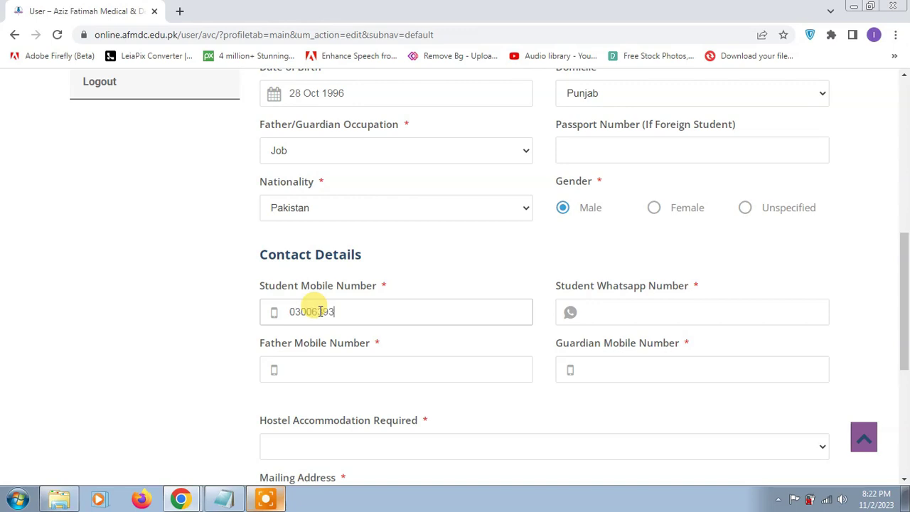
pyautogui.click(652, 307)
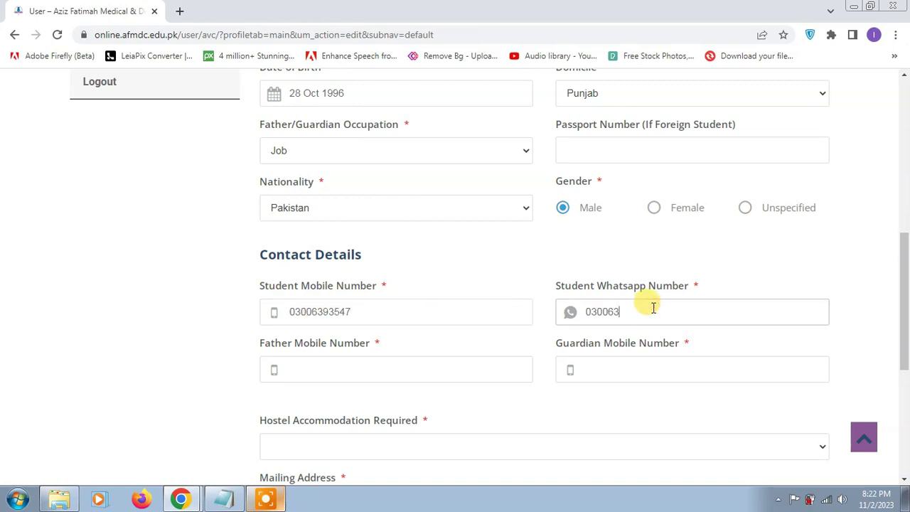
pyautogui.click(406, 365)
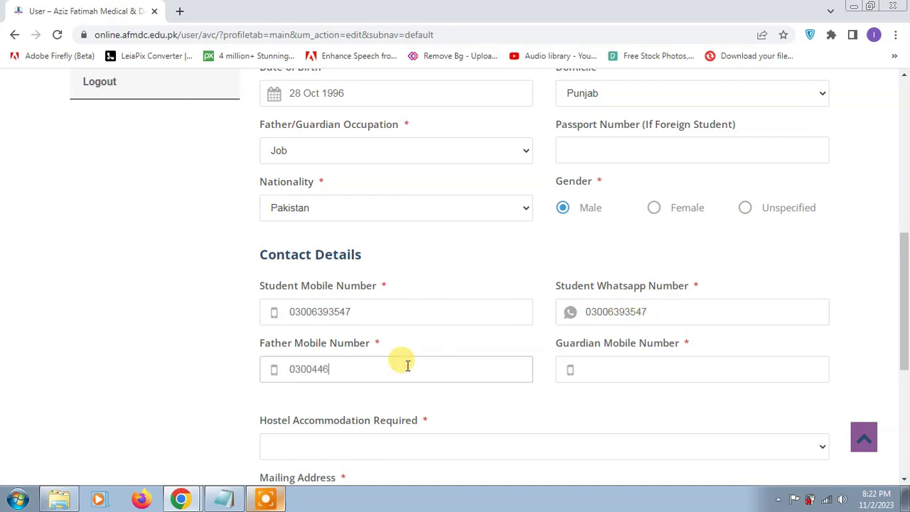
pyautogui.click(609, 372)
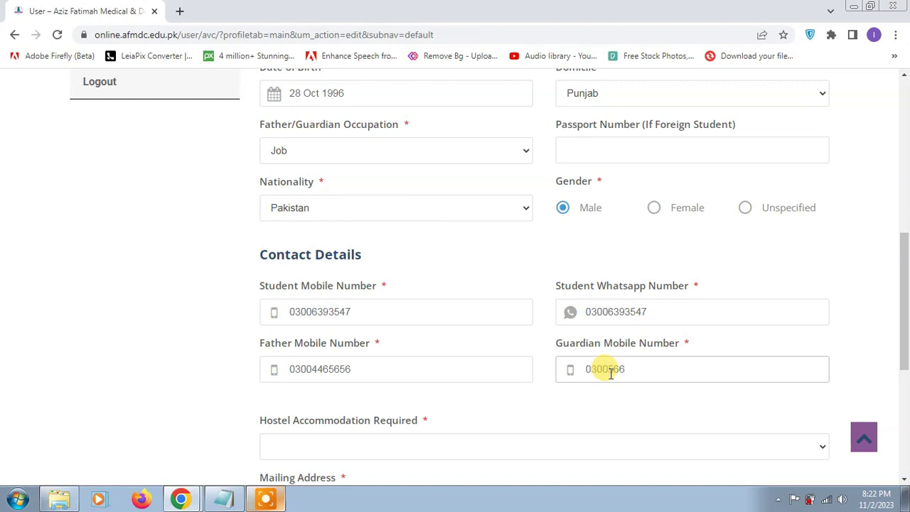
# - Answer No to hostel accommodation, fill both mailing and permanent addresses, and save the profile
pyautogui.scroll(-1, 498, 369)
pyautogui.click(439, 383)
pyautogui.click(386, 425)
pyautogui.scroll(-1, 384, 398)
pyautogui.click(380, 372)
pyautogui.write('ASD')
pyautogui.scroll(-2, 373, 359)
pyautogui.click(376, 352)
pyautogui.write('ASD')
pyautogui.click(784, 430)
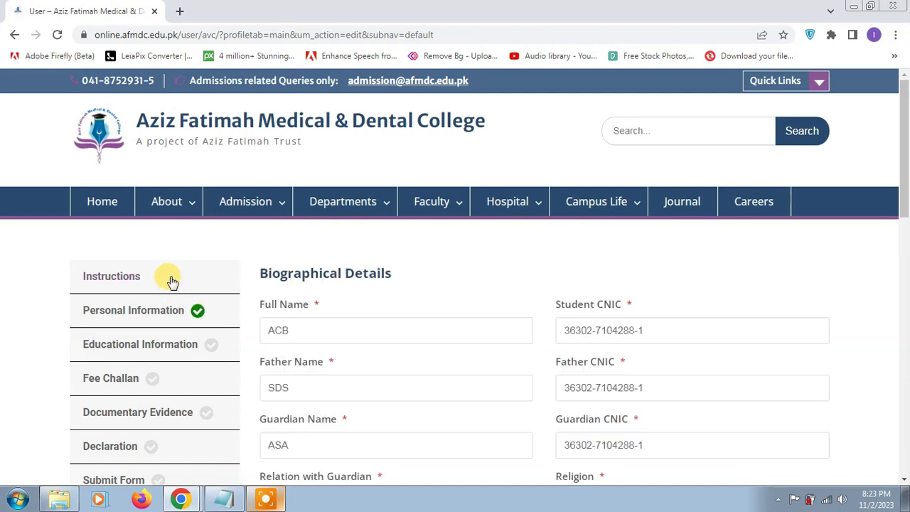
# - Go to the Educational Information section
pyautogui.scroll(-10, 590, 357)
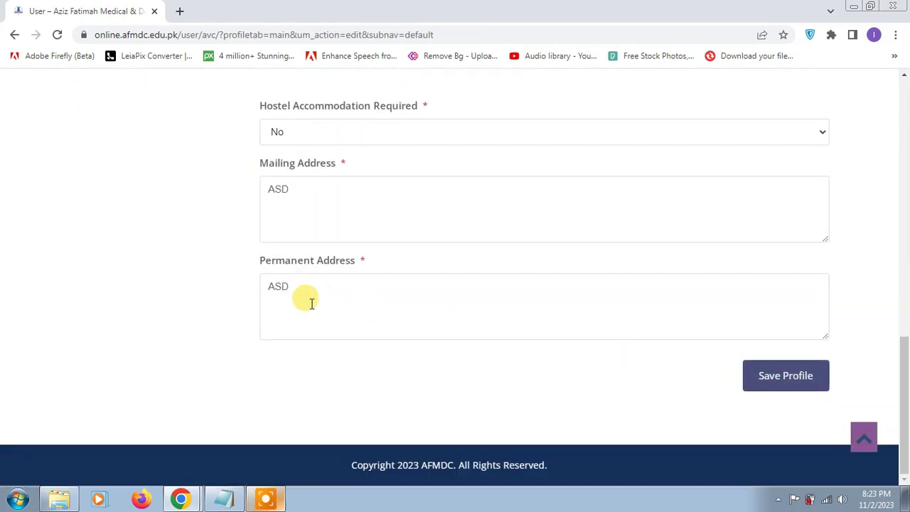
pyautogui.scroll(10, 310, 301)
pyautogui.click(128, 345)
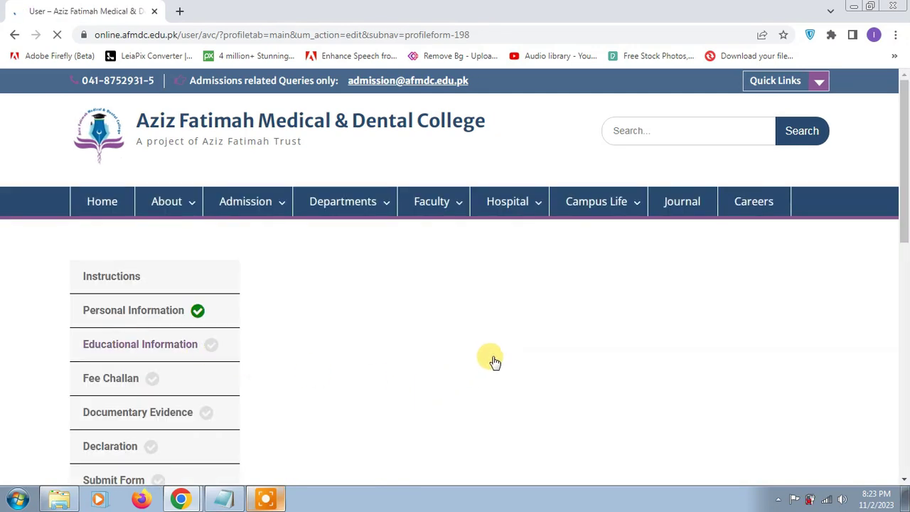
# - Enter Matriculation roll number, year 2020, institute ABY, 673 of 850 marks and board BISE
pyautogui.click(313, 326)
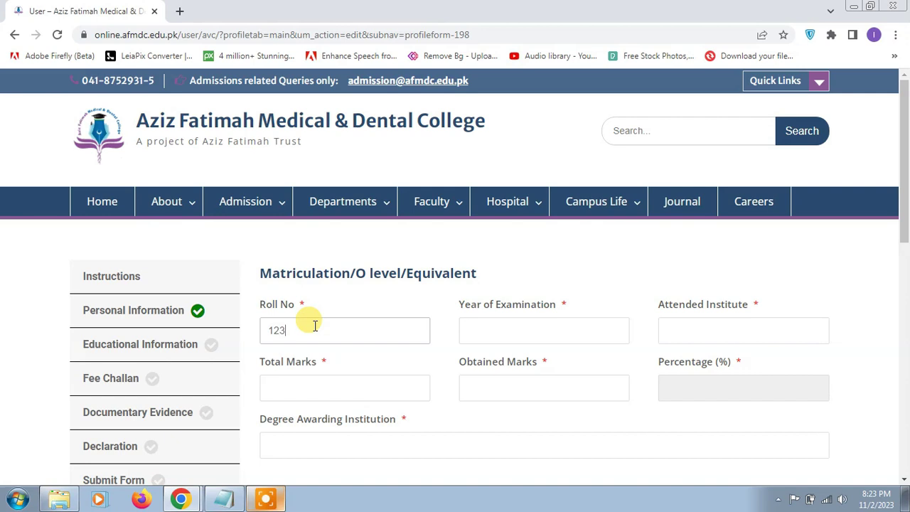
pyautogui.click(579, 330)
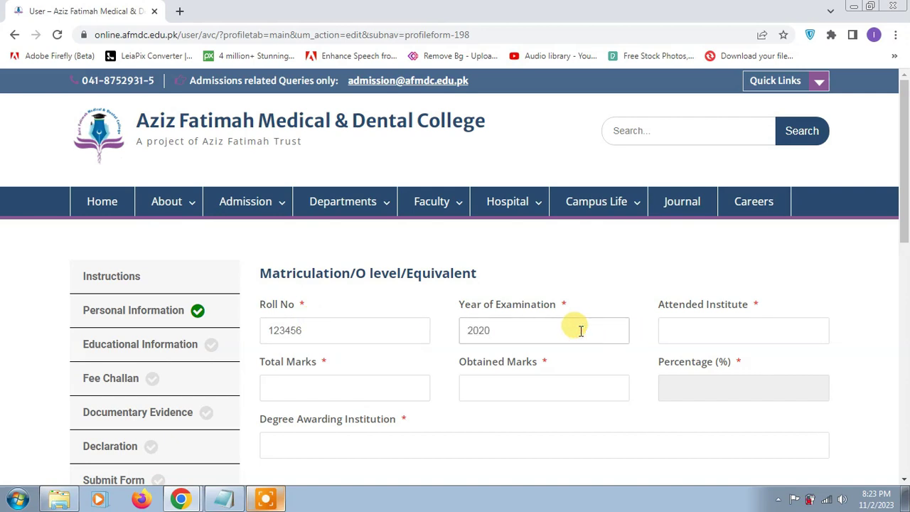
pyautogui.click(763, 328)
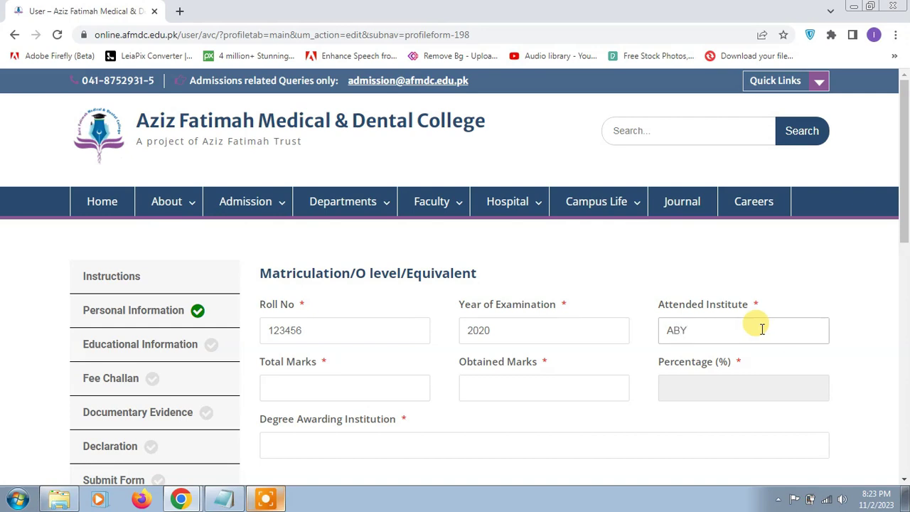
pyautogui.click(327, 391)
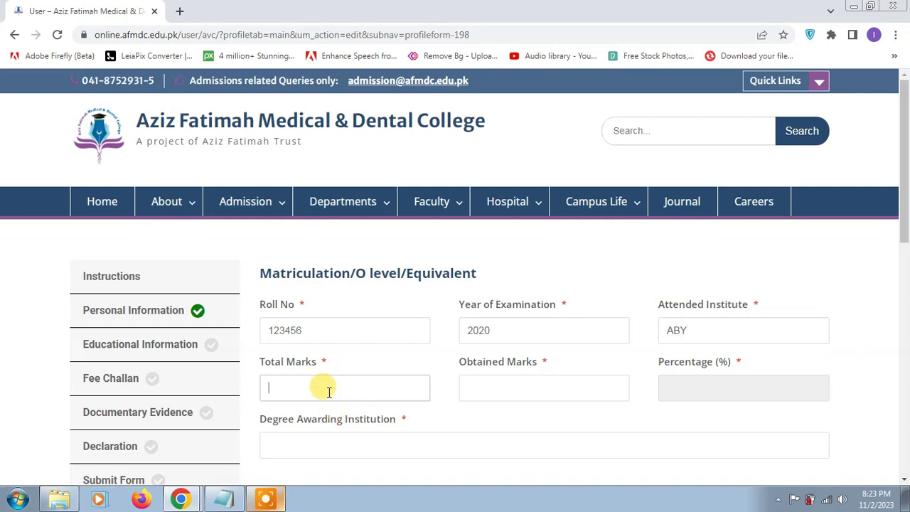
pyautogui.press('Tab')
pyautogui.click(492, 385)
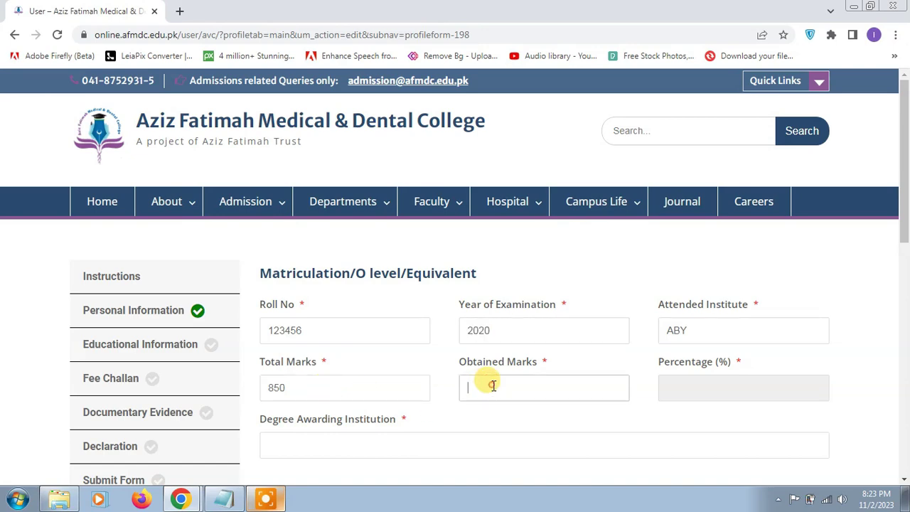
pyautogui.scroll(-2, 474, 413)
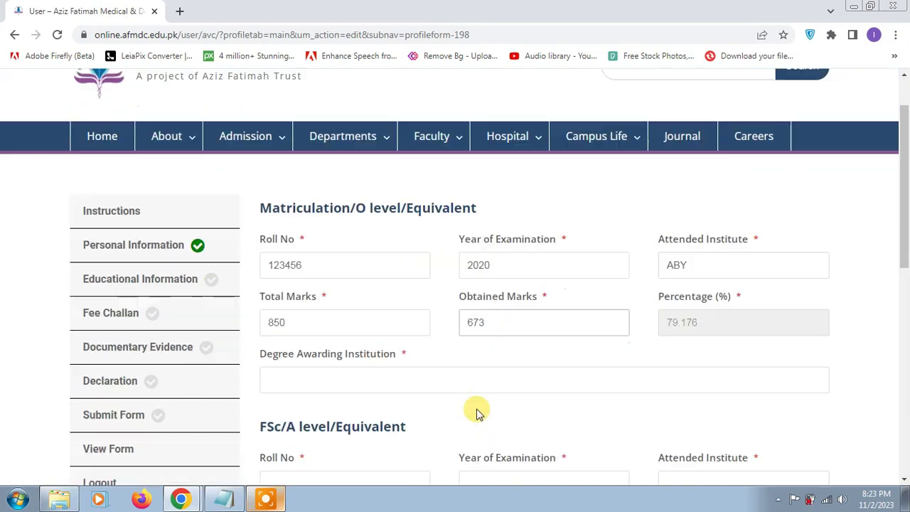
pyautogui.click(418, 320)
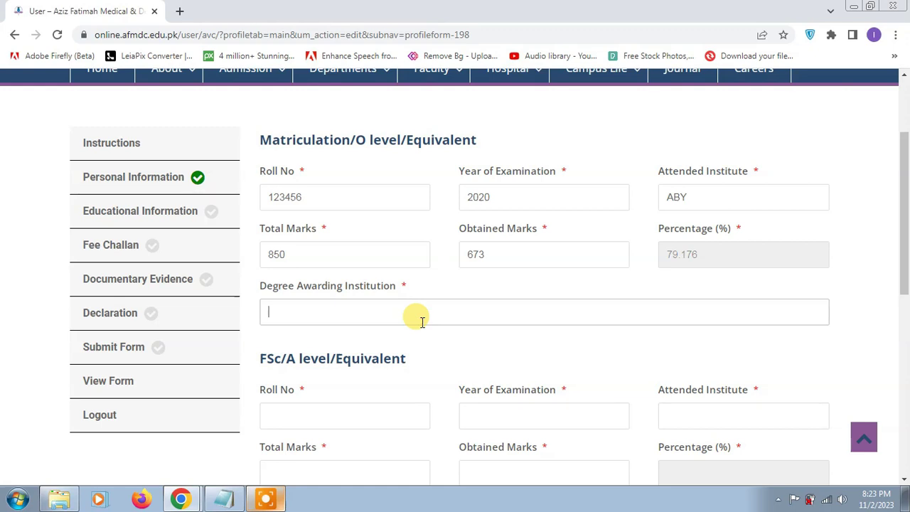
pyautogui.write('BISE')
pyautogui.click(381, 414)
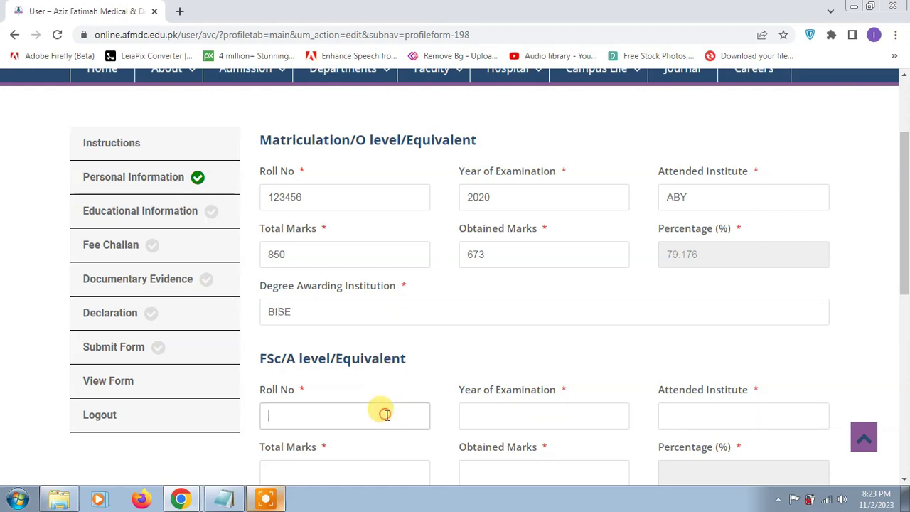
# - Enter FSc roll number, year 2023, institute ASD, 866 of 1100 marks and board ADF
pyautogui.write('123456')
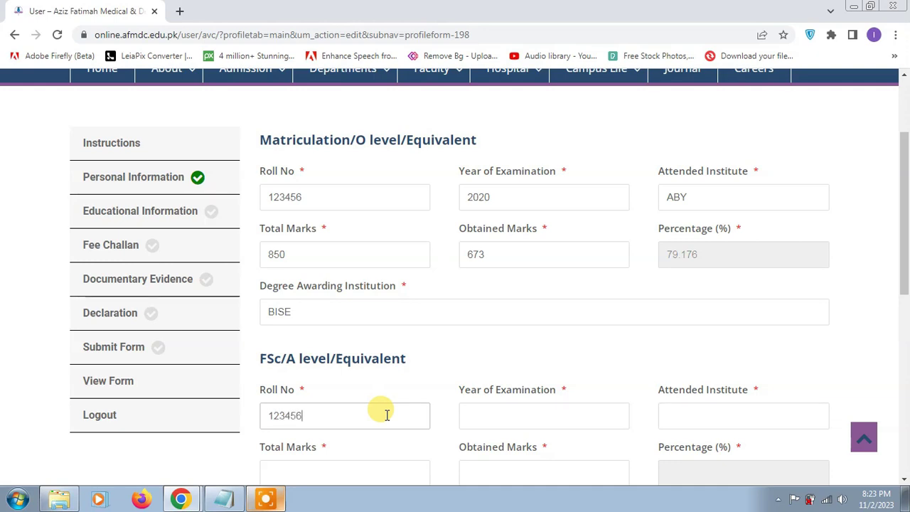
pyautogui.press('Tab')
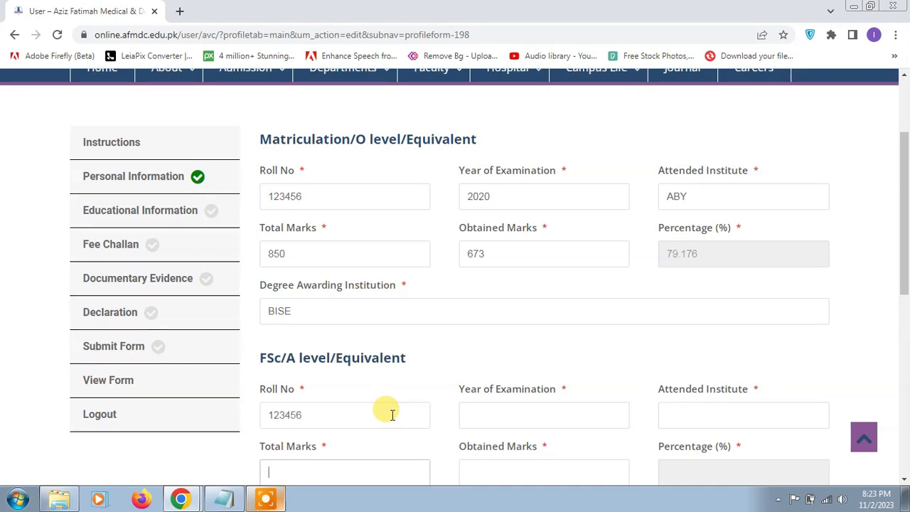
pyautogui.scroll(-1, 391, 414)
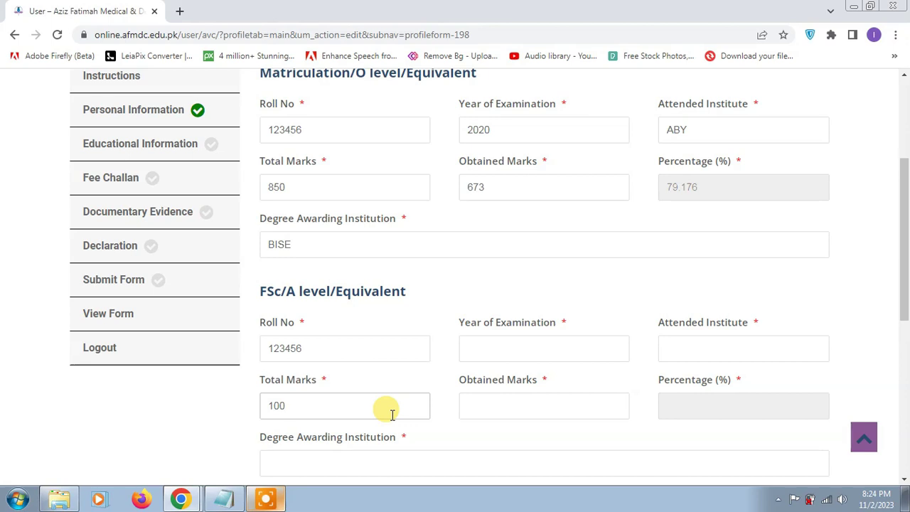
pyautogui.write('1100')
pyautogui.press('Tab')
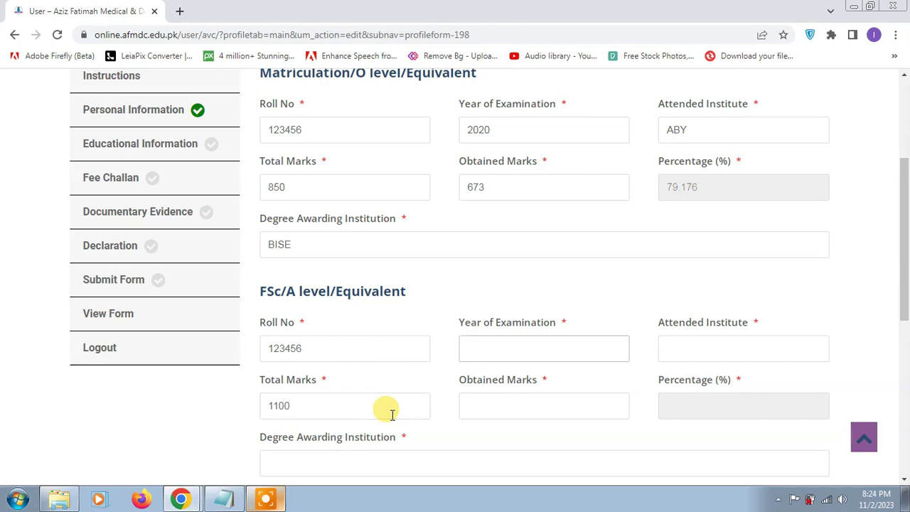
pyautogui.press('Tab')
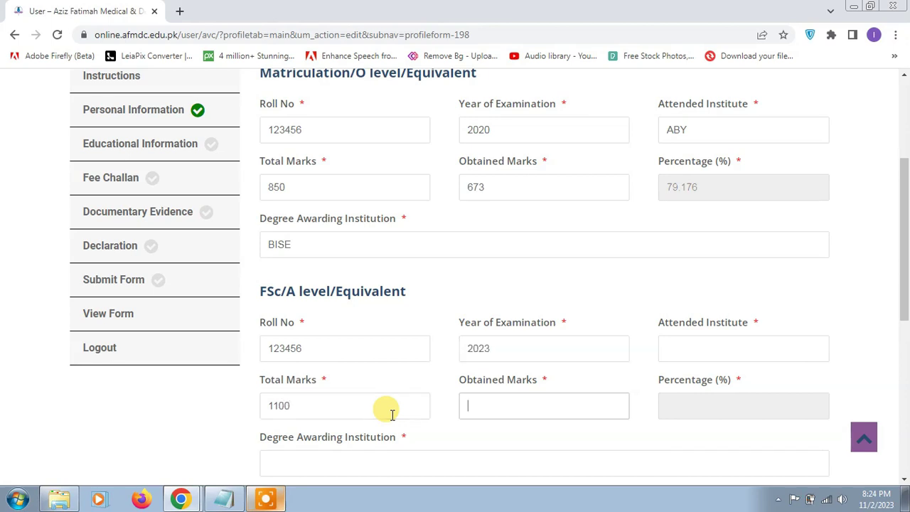
pyautogui.write('866')
pyautogui.press('Tab')
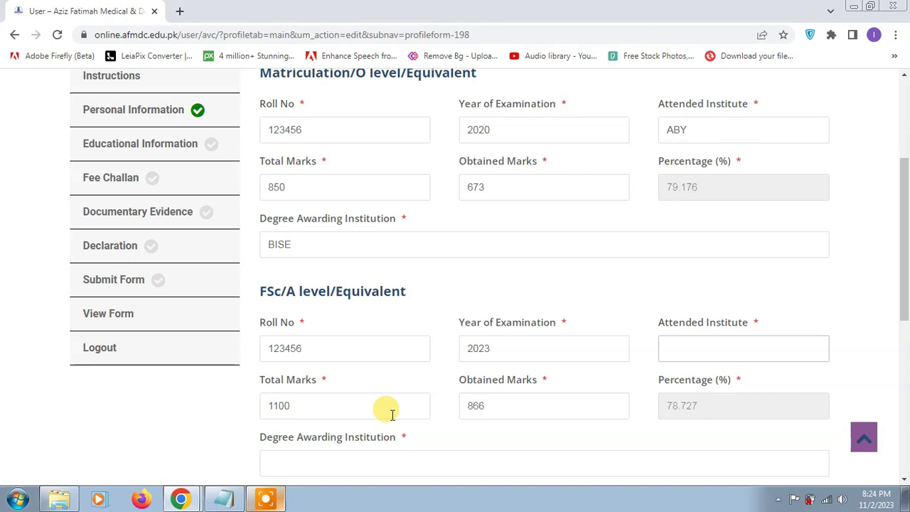
pyautogui.scroll(-2, 395, 412)
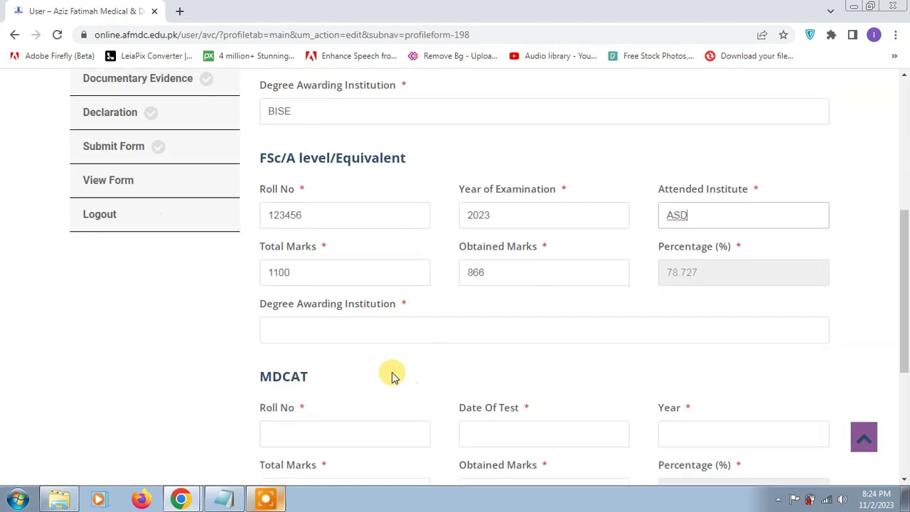
pyautogui.click(377, 334)
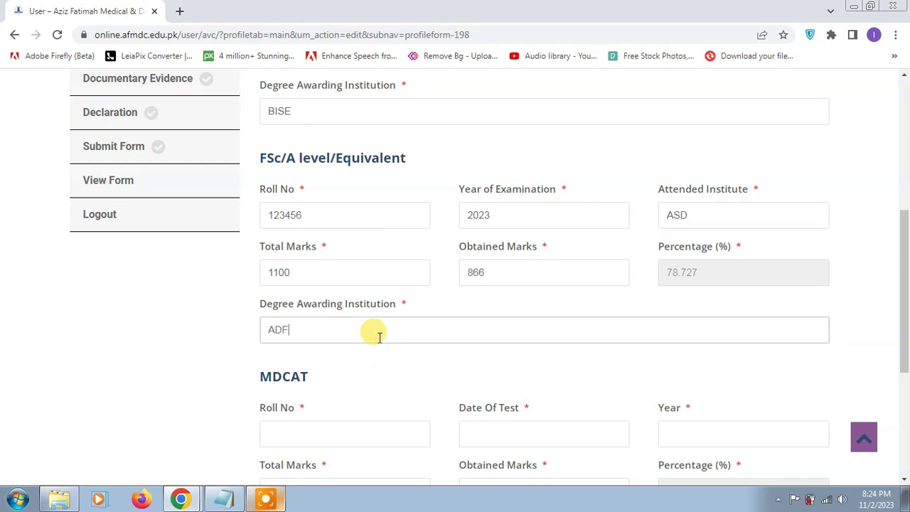
pyautogui.scroll(-1, 372, 332)
# - Enter MDCAT roll number, test date 31 Oct 2023, 195 of 200 marks, university Pakistan Medical Council
pyautogui.click(362, 362)
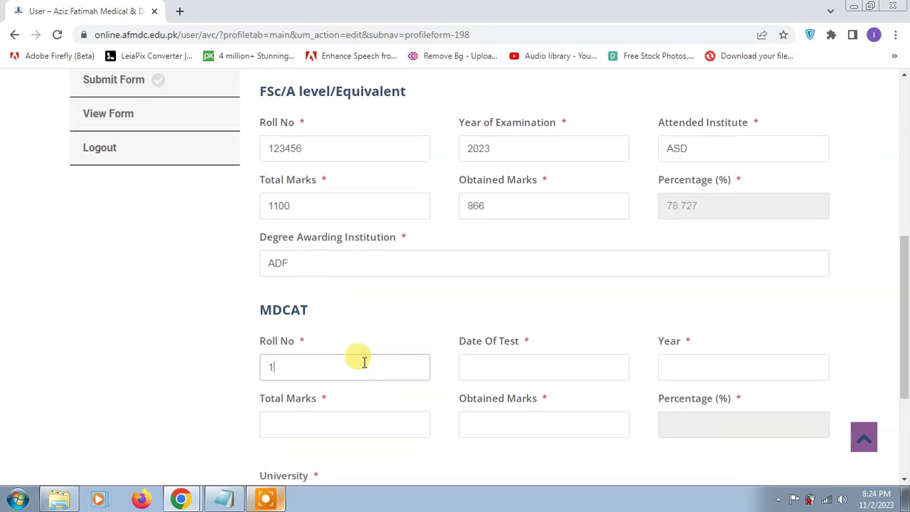
pyautogui.click(533, 363)
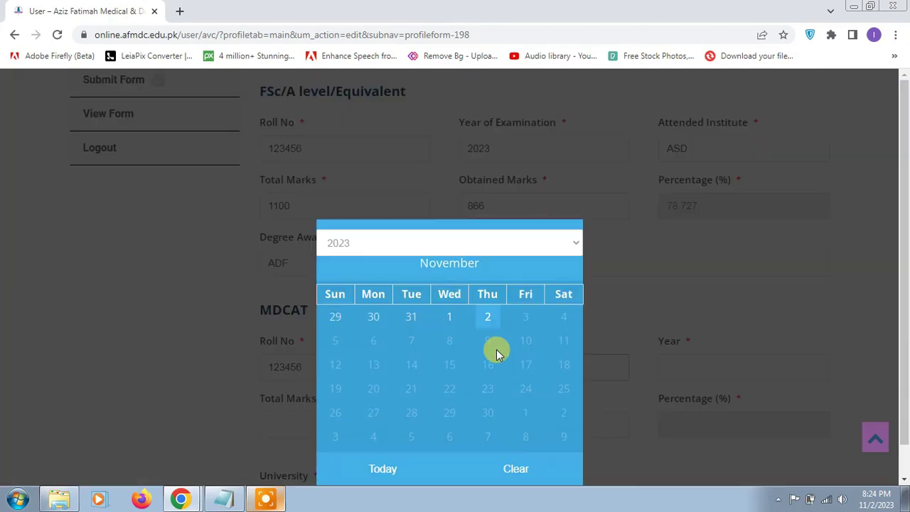
pyautogui.click(410, 316)
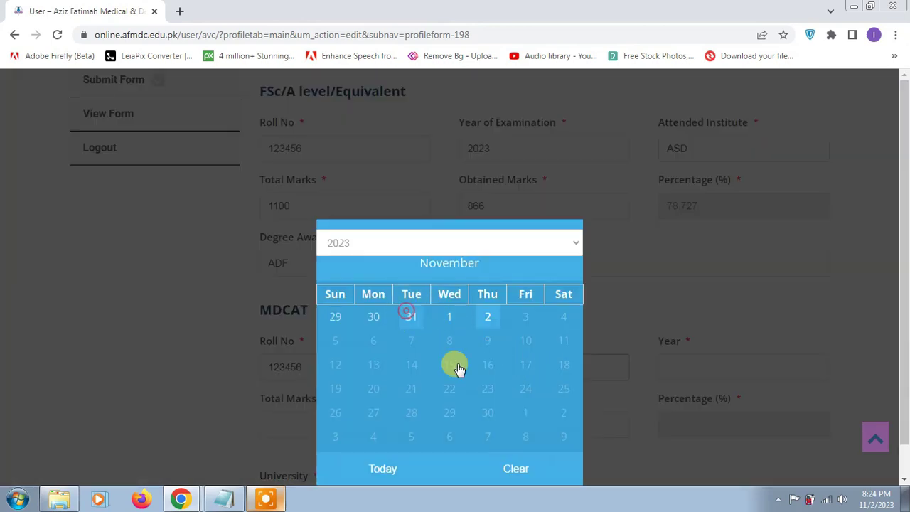
pyautogui.click(691, 367)
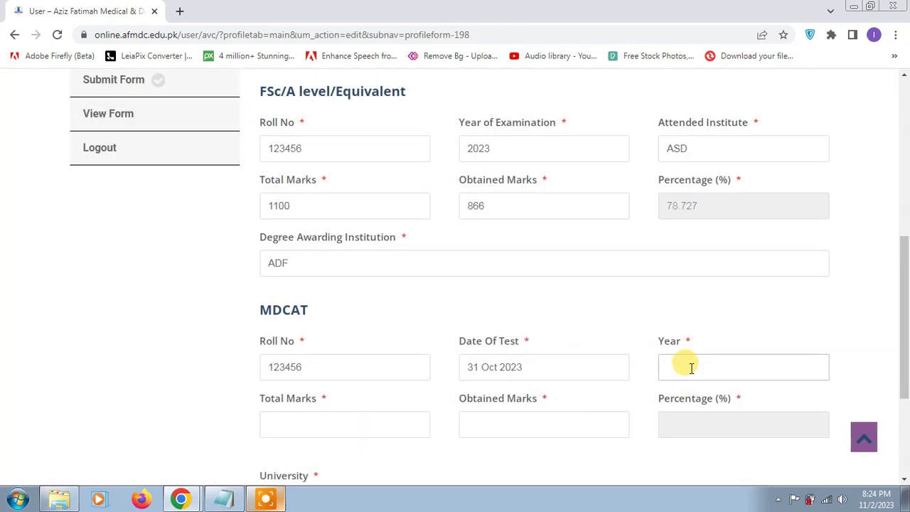
pyautogui.click(291, 426)
pyautogui.write('2')
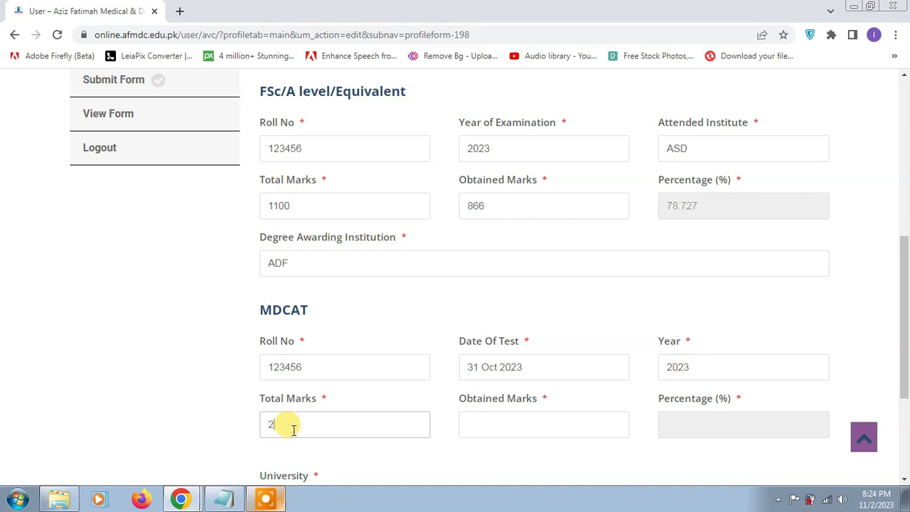
pyautogui.write('00')
pyautogui.click(492, 418)
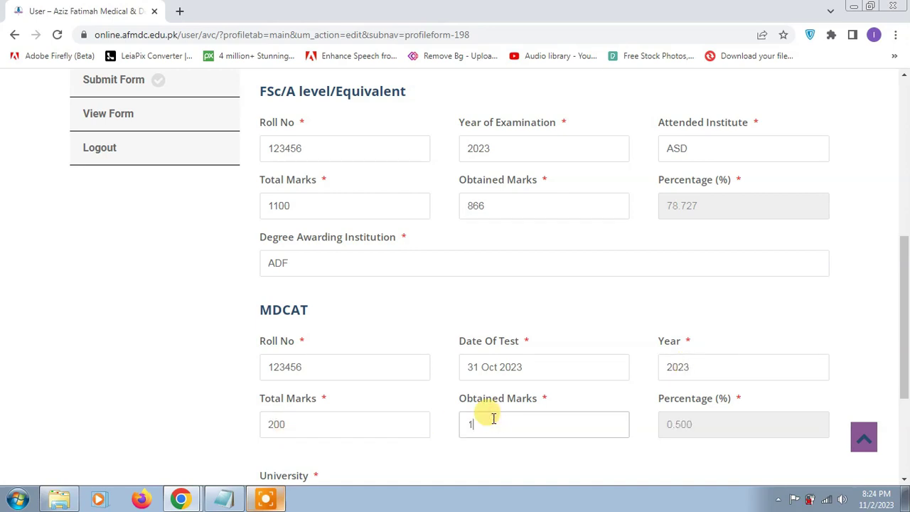
pyautogui.scroll(-2, 455, 360)
pyautogui.click(437, 368)
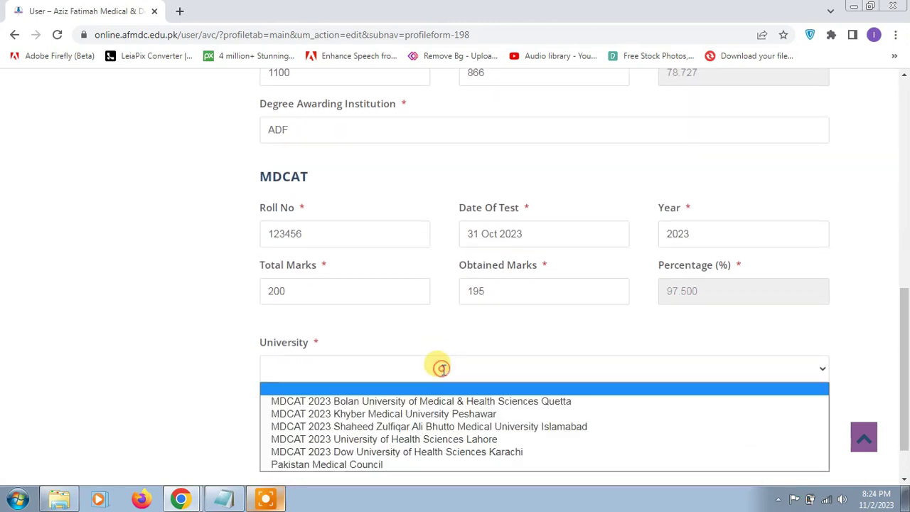
pyautogui.click(455, 466)
pyautogui.scroll(-1, 491, 390)
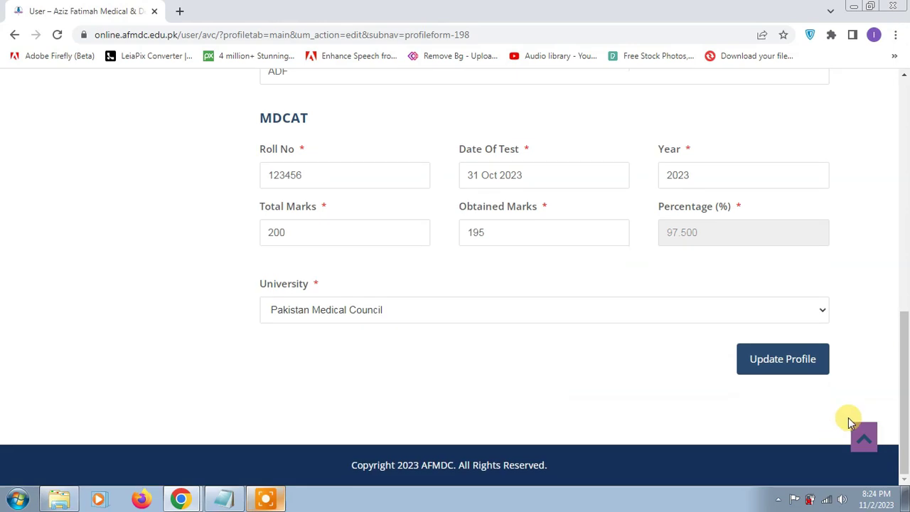
# - Save the educational information with Update Profile, then download the fee challan PDF
pyautogui.click(803, 378)
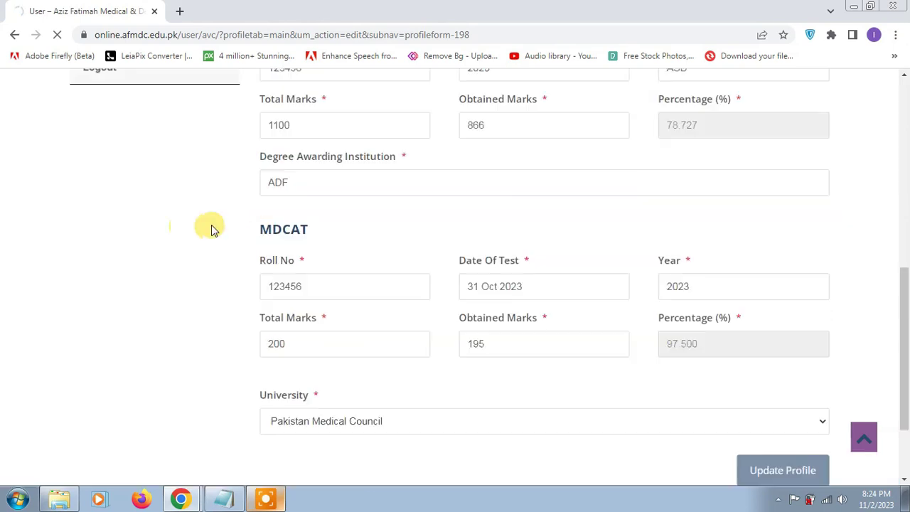
pyautogui.scroll(-2, 181, 229)
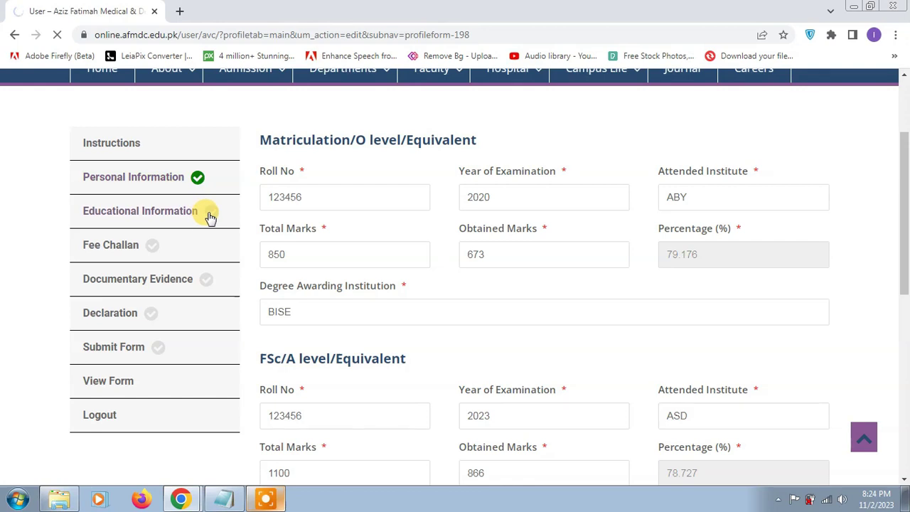
pyautogui.scroll(-1, 217, 256)
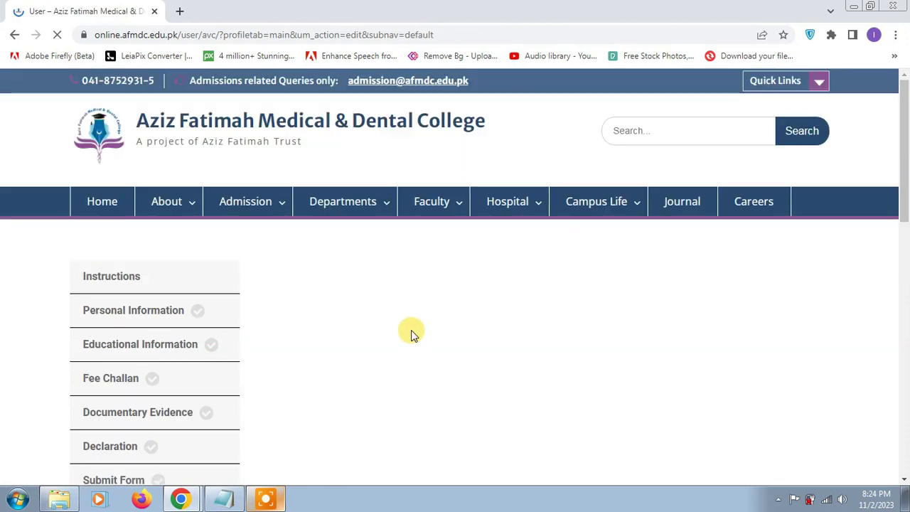
pyautogui.scroll(-1, 308, 319)
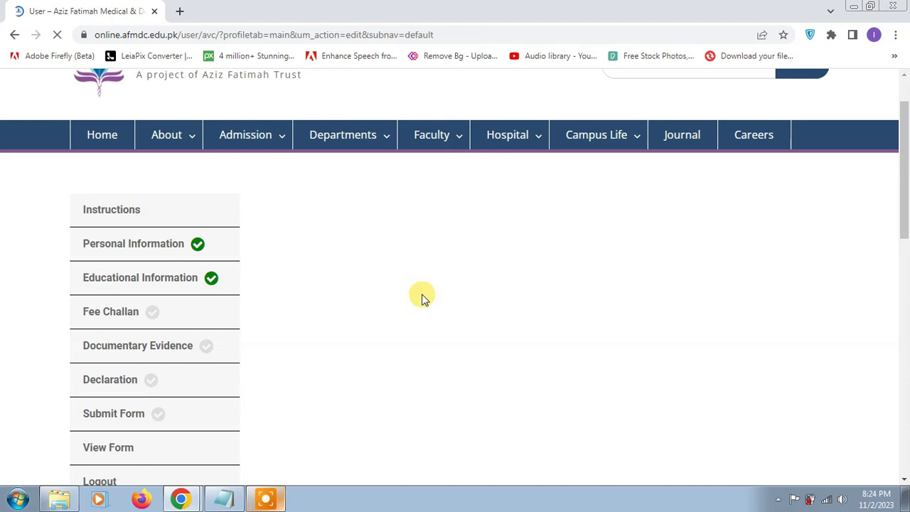
pyautogui.click(530, 277)
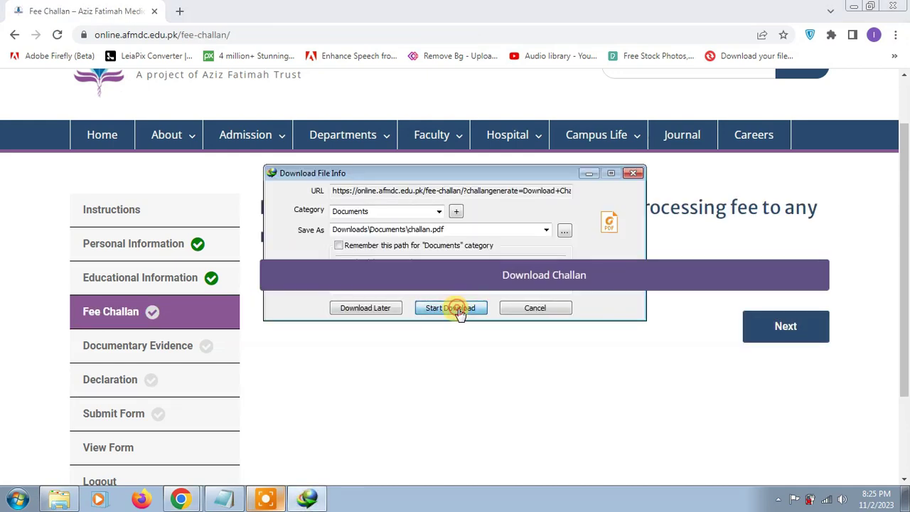
# - Download the fee challan as challan.pdf in IDM and advance to the document upload page
pyautogui.click(458, 309)
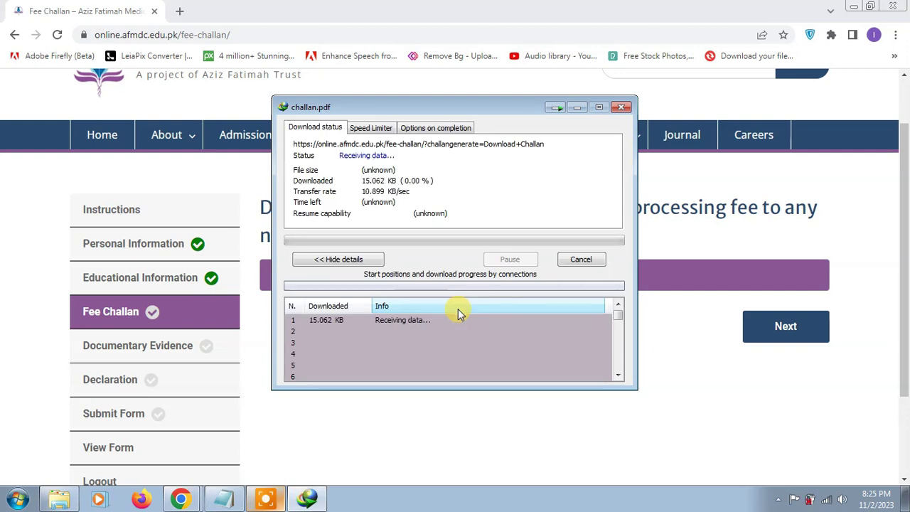
pyautogui.click(777, 331)
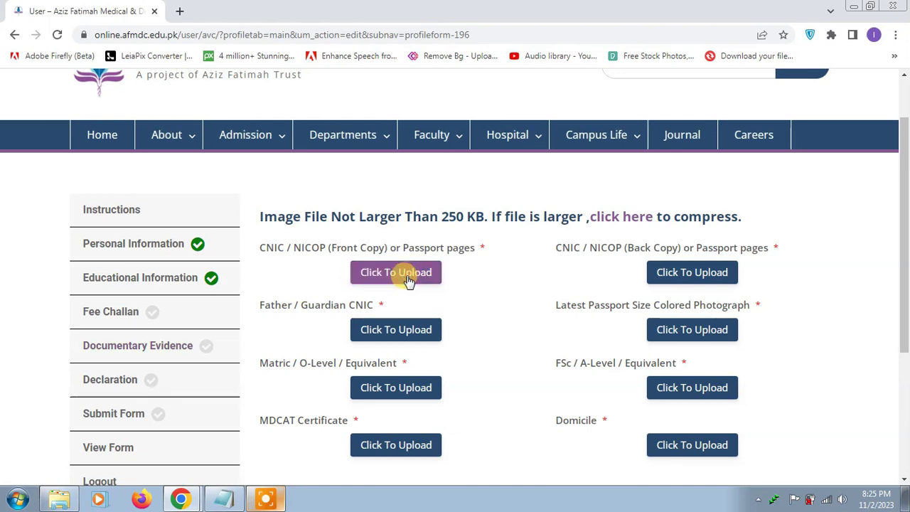
# - Upload an image as the CNIC/NICOP front copy and apply it
pyautogui.click(403, 272)
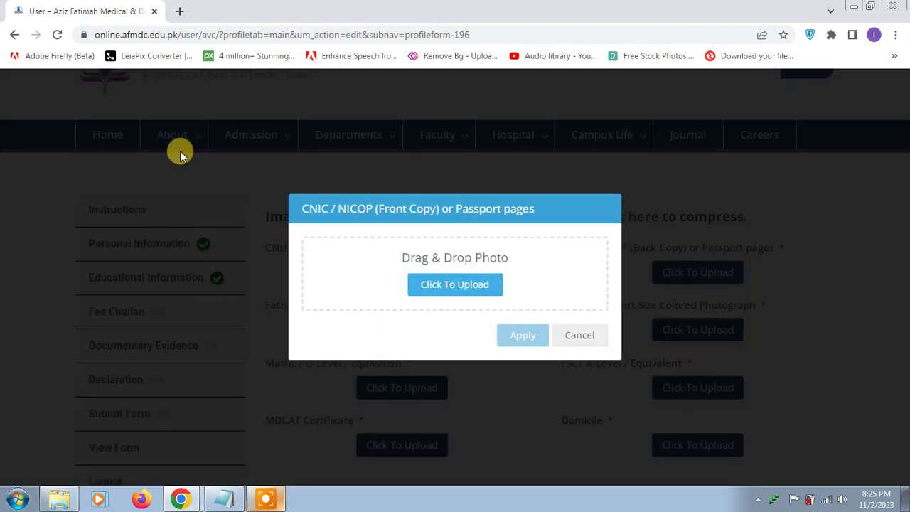
pyautogui.doubleClick(268, 109)
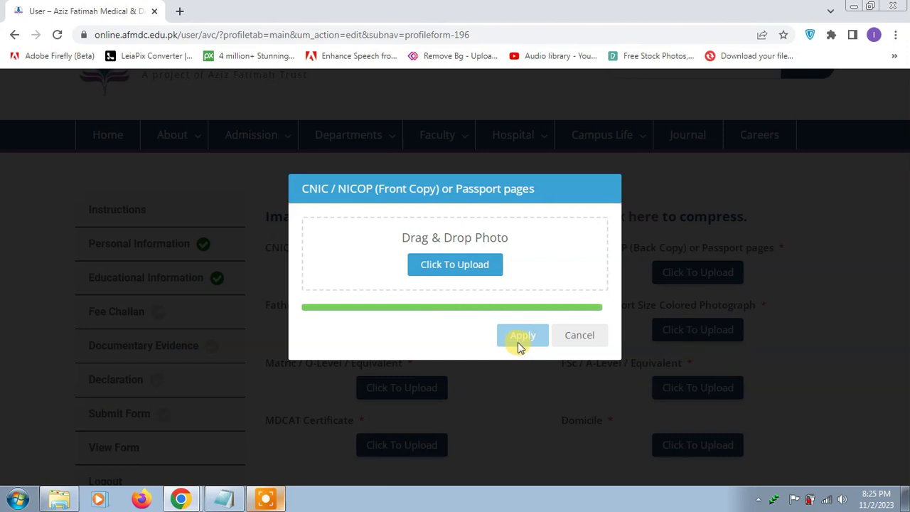
pyautogui.click(517, 344)
# - Reopen the CNIC front upload, browse the Downloads folder, then cancel without a new file
pyautogui.click(398, 271)
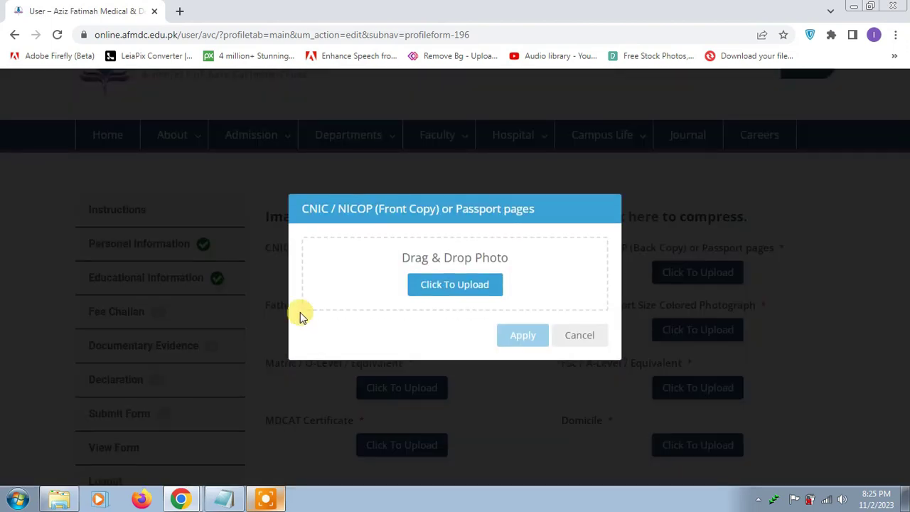
pyautogui.click(452, 291)
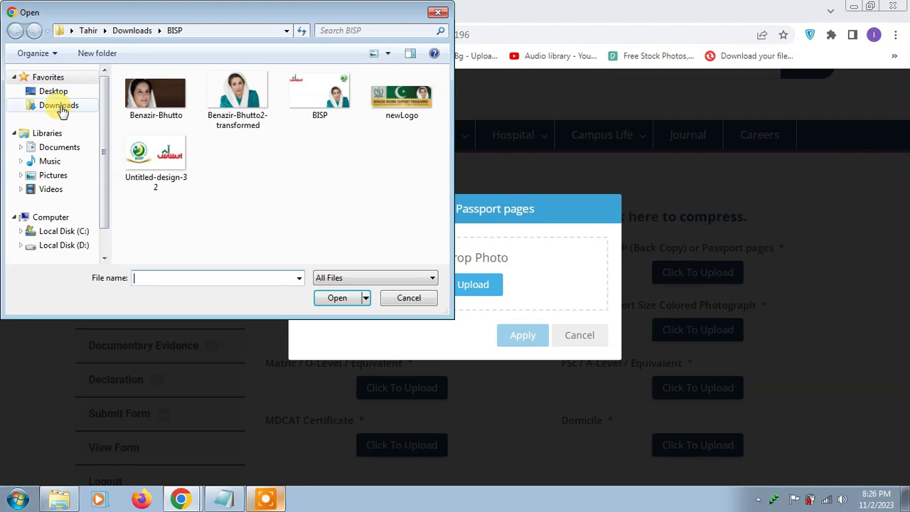
pyautogui.click(61, 108)
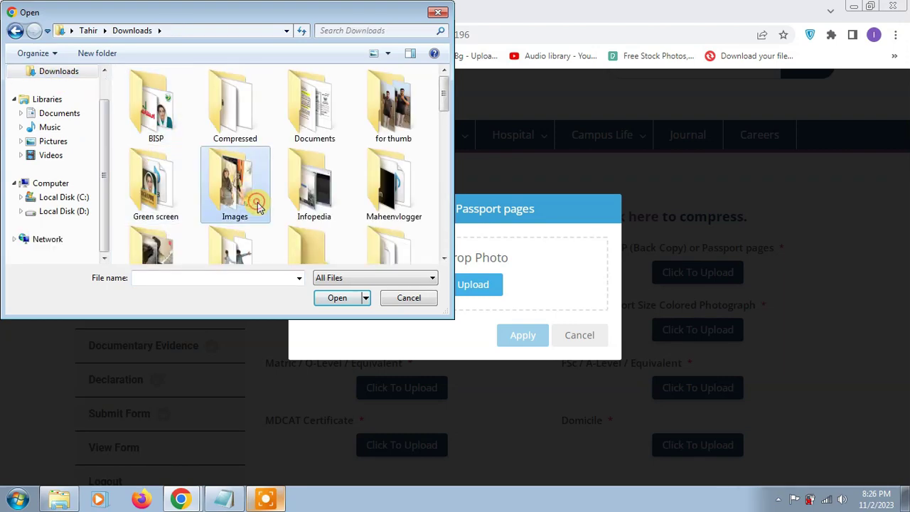
pyautogui.scroll(-8, 257, 206)
pyautogui.scroll(5, 256, 204)
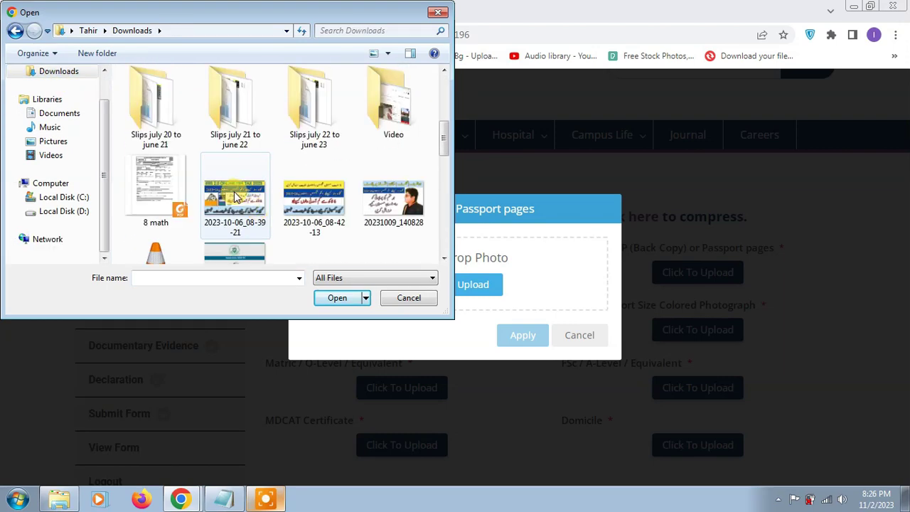
pyautogui.scroll(-3, 234, 193)
pyautogui.click(409, 297)
pyautogui.click(579, 334)
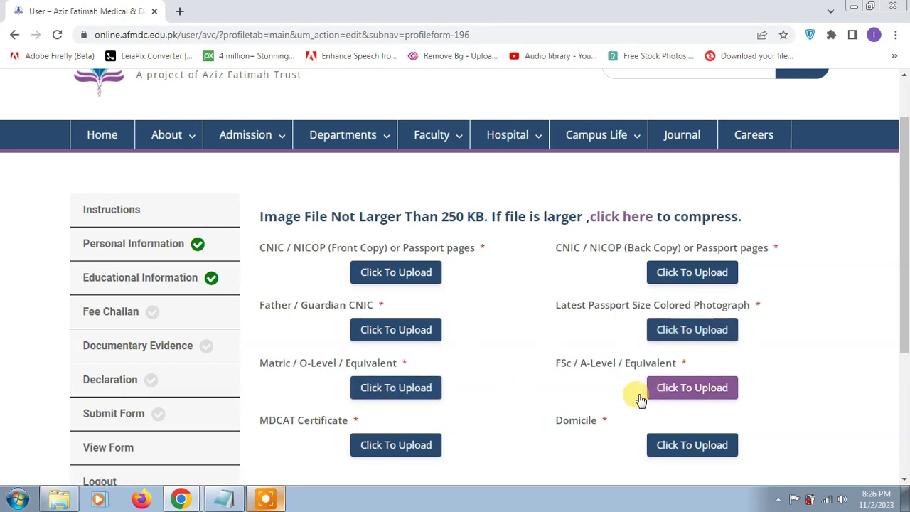
pyautogui.scroll(-2, 670, 450)
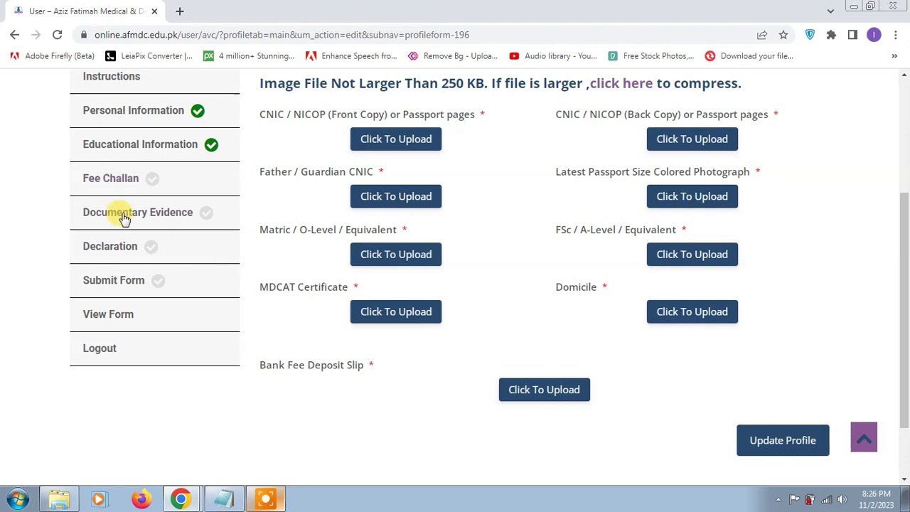
# - Review the Declaration page, then open Submit Form, which warns the form is incomplete
pyautogui.click(125, 257)
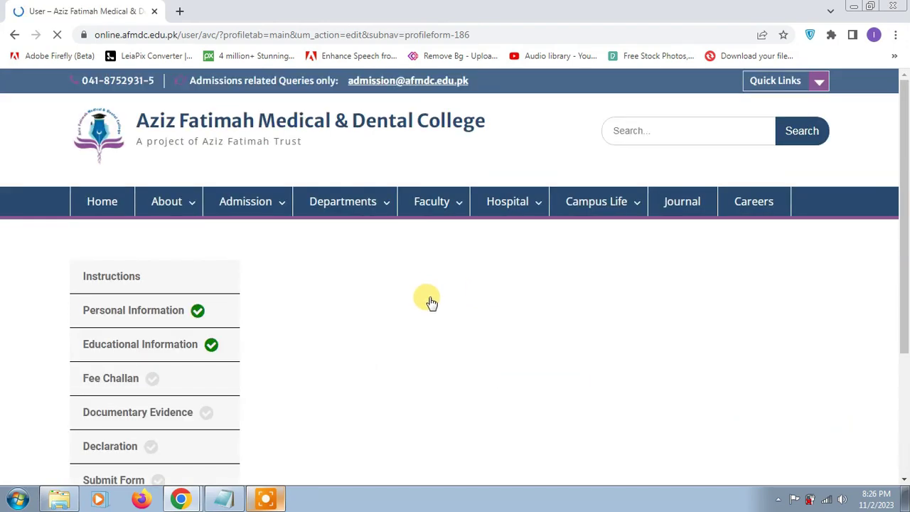
pyautogui.scroll(-2, 428, 302)
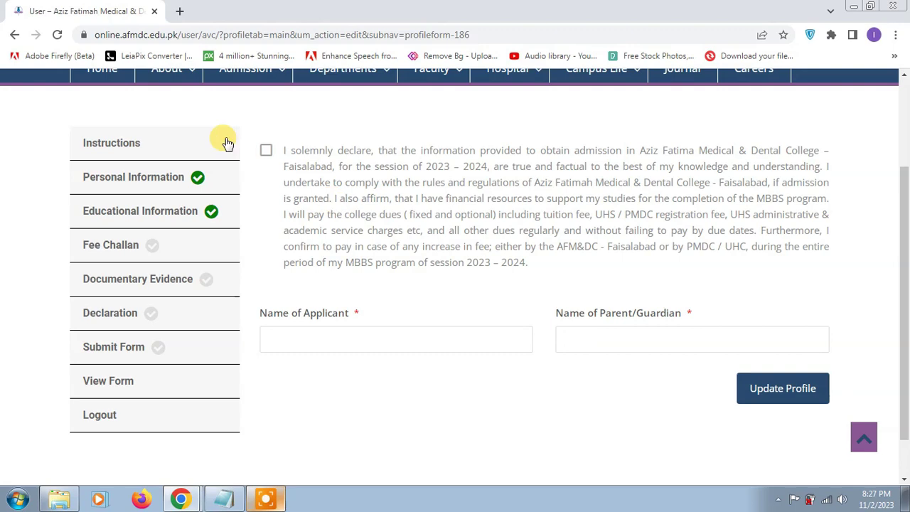
pyautogui.click(121, 348)
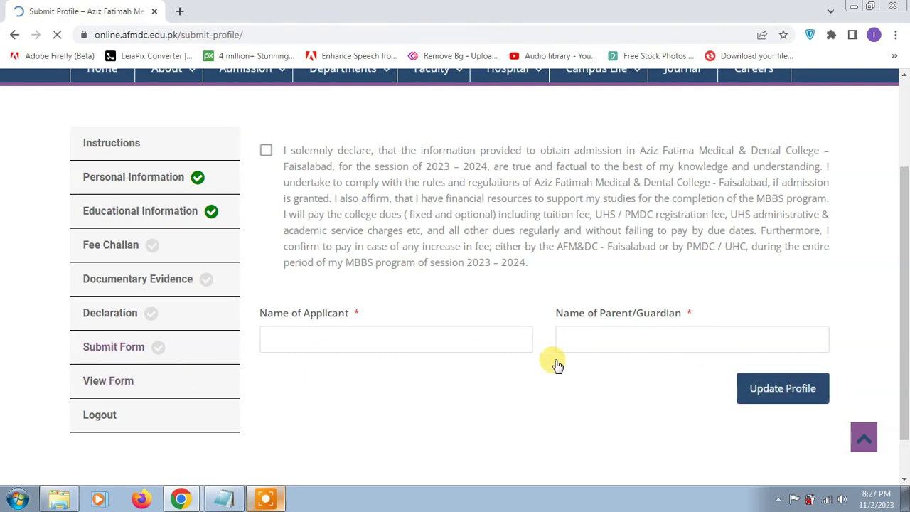
pyautogui.scroll(1, 555, 362)
pyautogui.scroll(-2, 559, 394)
pyautogui.scroll(1, 530, 358)
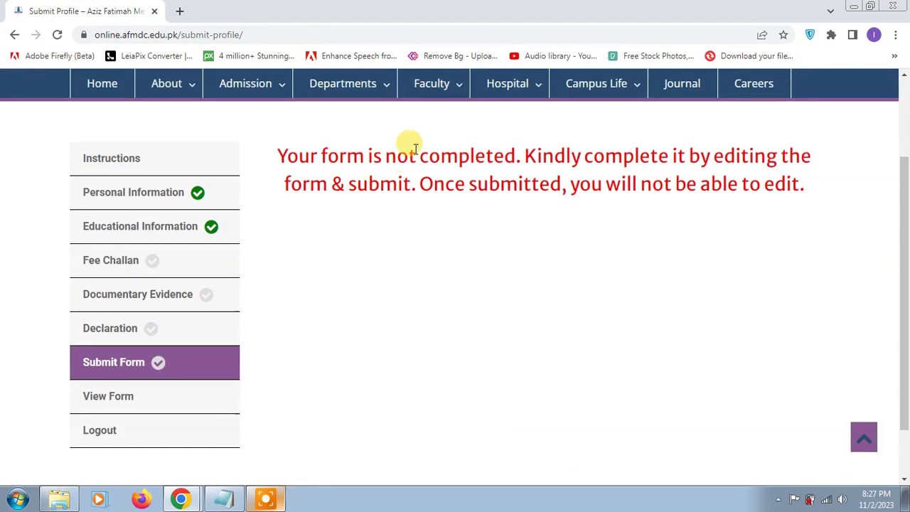